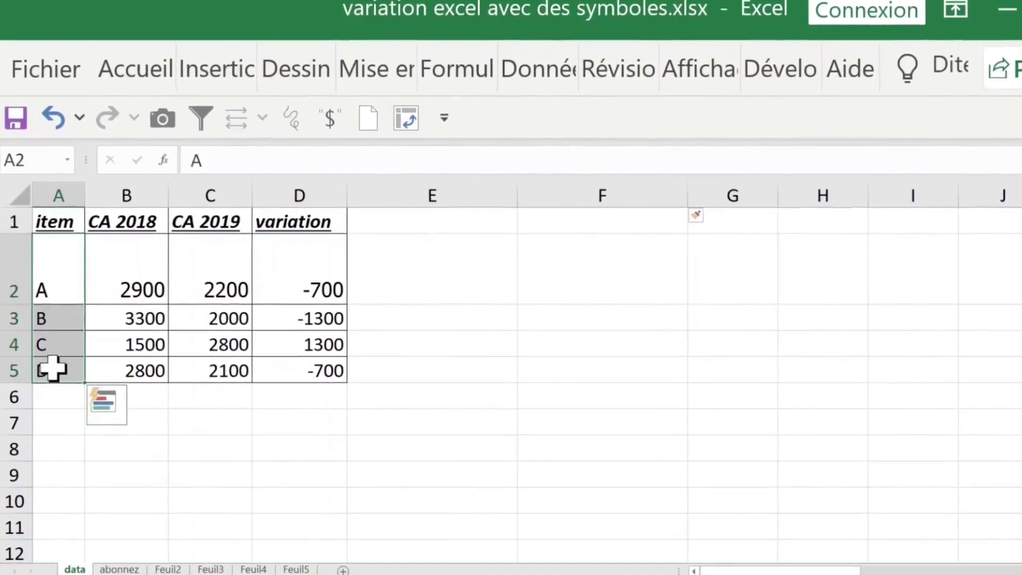
# Step: Examine the item, CA 2018, CA 2019 and variation columns and the random-number formula in C2
pyautogui.click(336, 293)
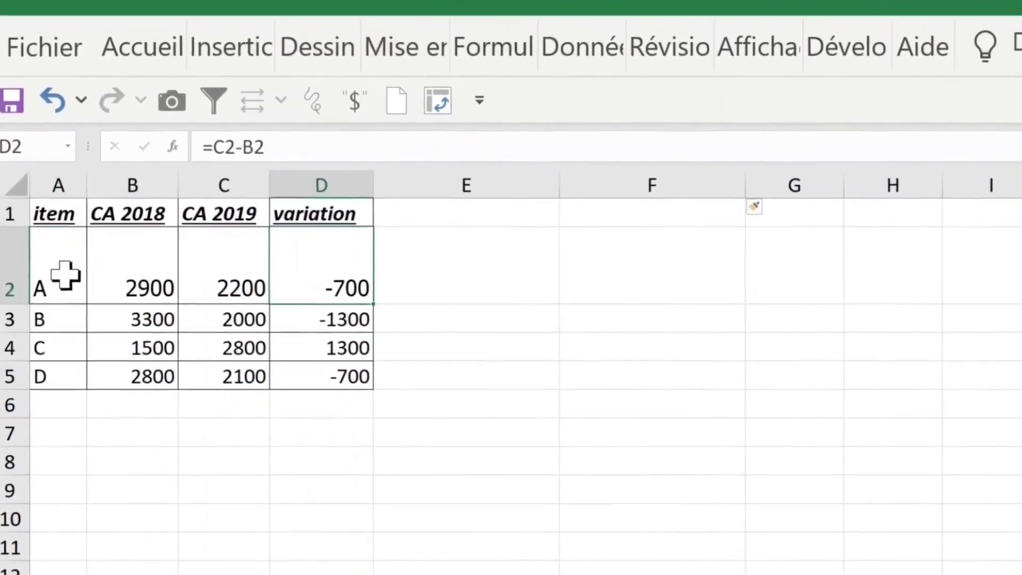
pyautogui.moveTo(59, 248); pyautogui.dragTo(51, 395)
pyautogui.moveTo(142, 273); pyautogui.dragTo(145, 376)
pyautogui.click(156, 201)
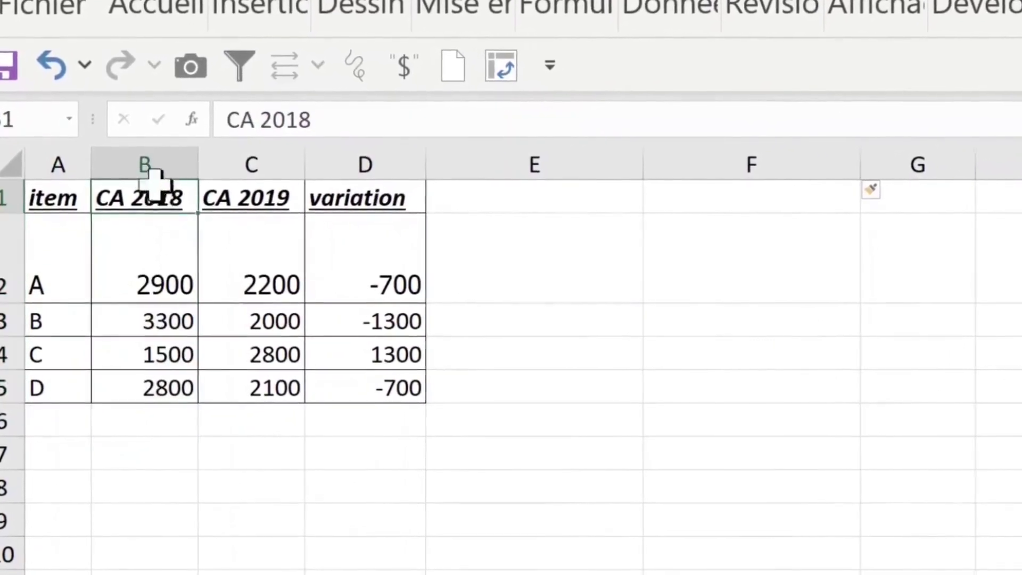
pyautogui.click(261, 199)
pyautogui.click(263, 274)
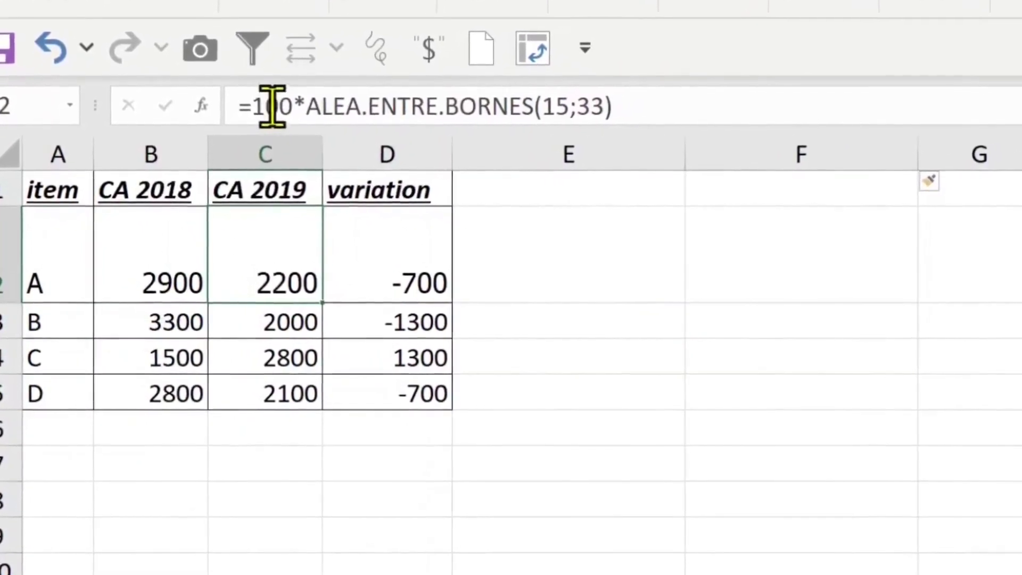
pyautogui.moveTo(250, 106); pyautogui.dragTo(712, 91)
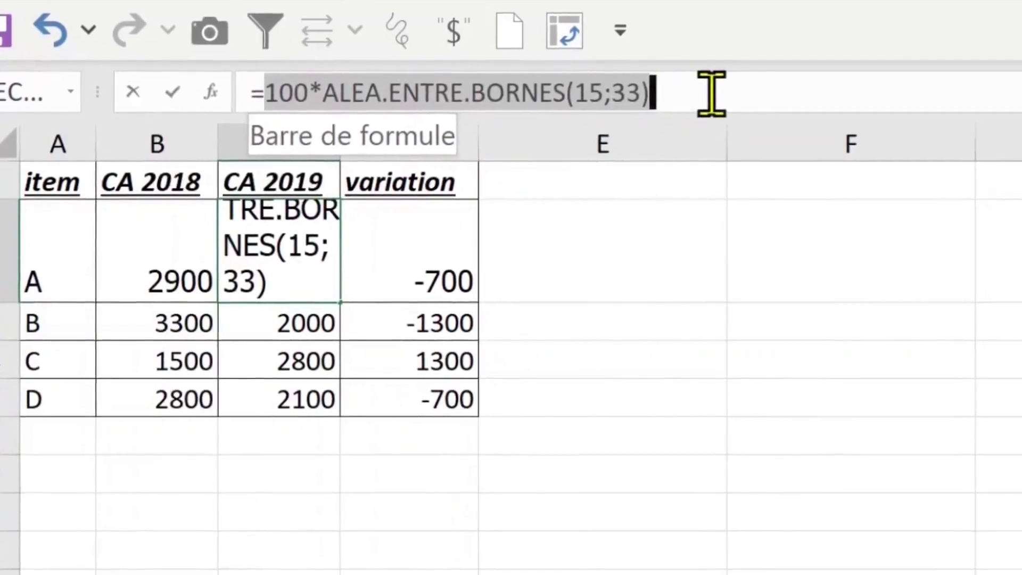
# Step: Enter the formula =C2-B2 in E2 and fill it down to E5
pyautogui.click(566, 272)
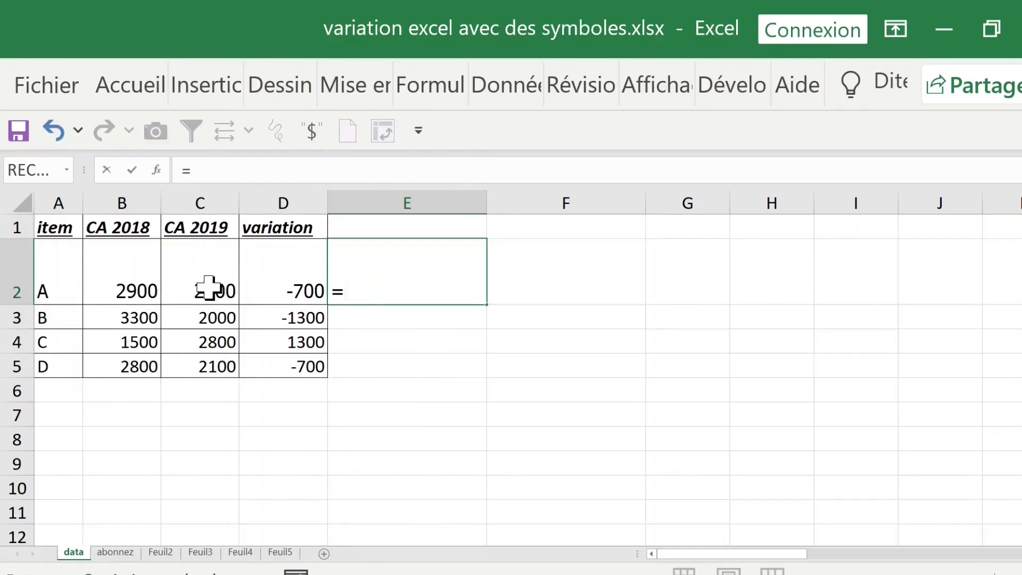
pyautogui.write('=')
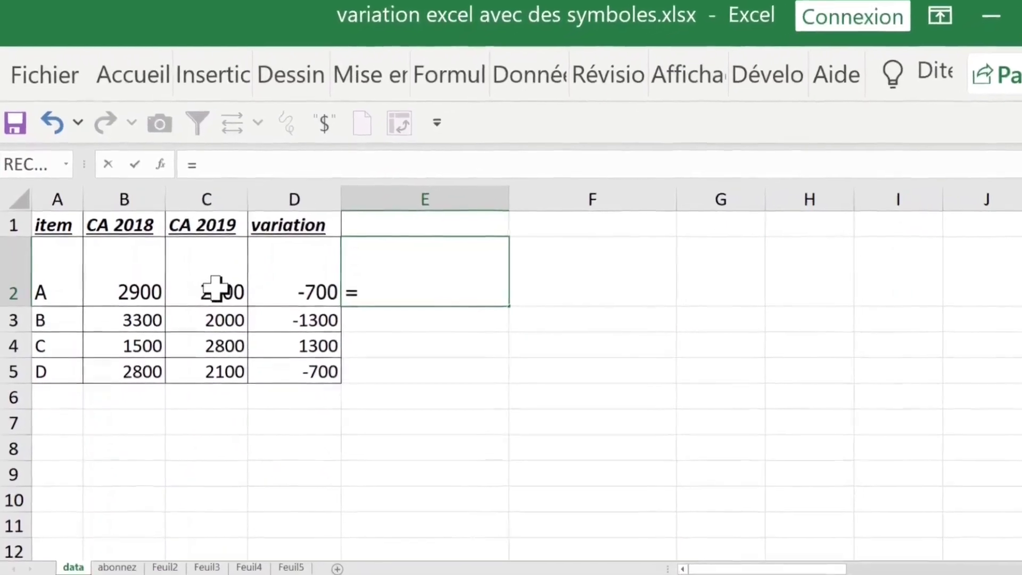
pyautogui.click(208, 288)
pyautogui.write('-')
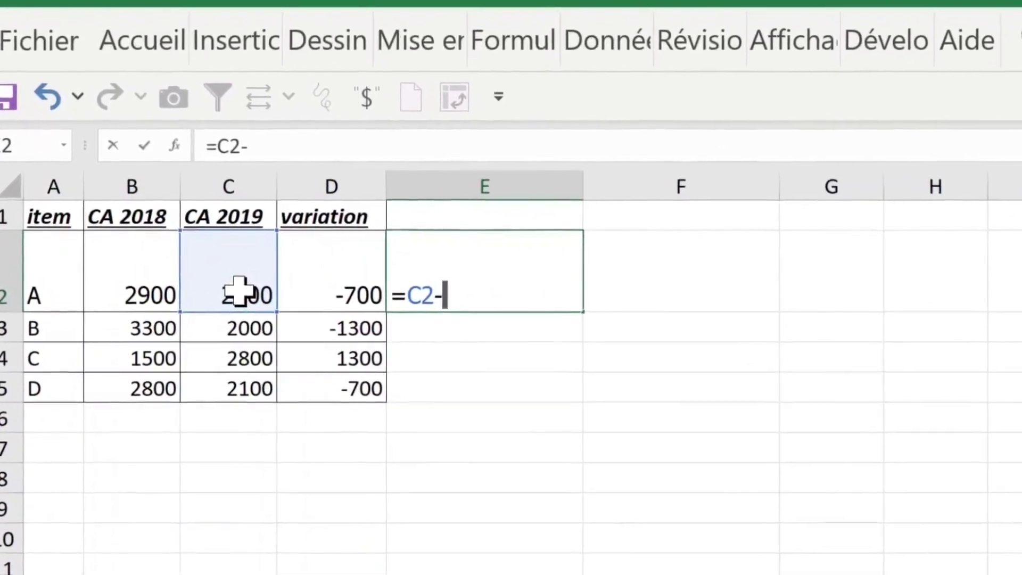
pyautogui.click(122, 285)
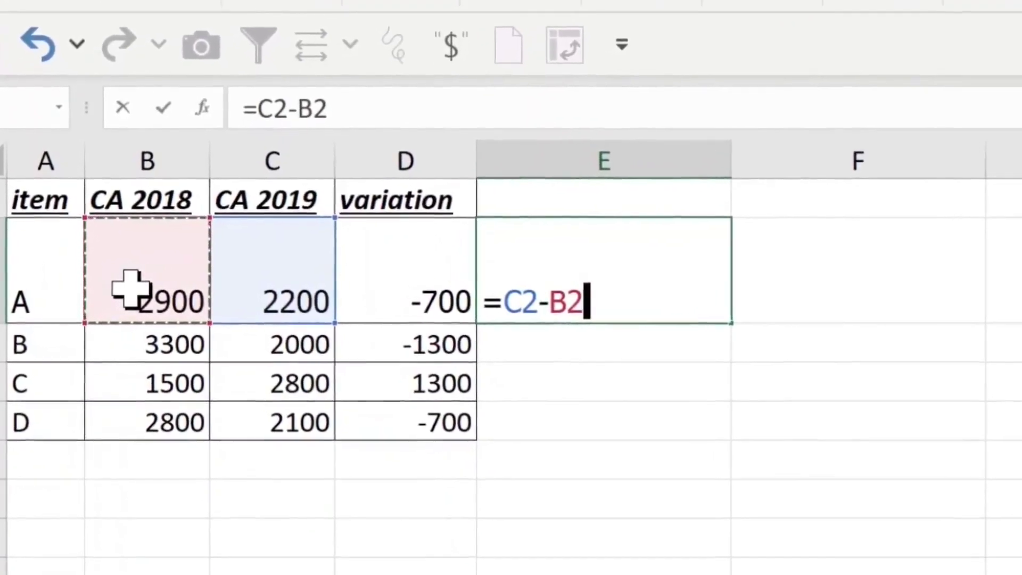
pyautogui.press('Return')
pyautogui.click(741, 317)
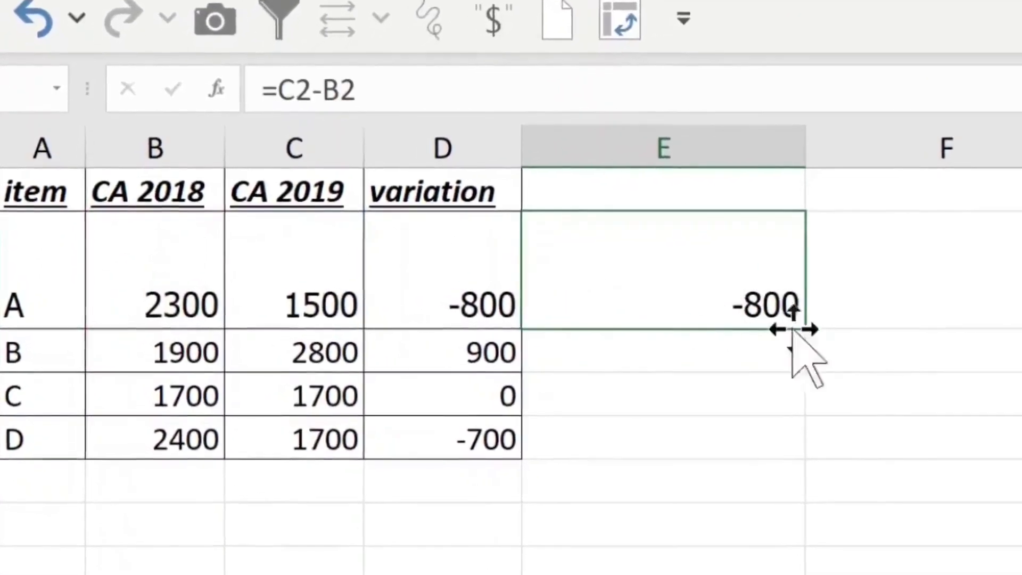
pyautogui.moveTo(841, 332); pyautogui.dragTo(840, 469)
pyautogui.moveTo(914, 487); pyautogui.dragTo(915, 487)
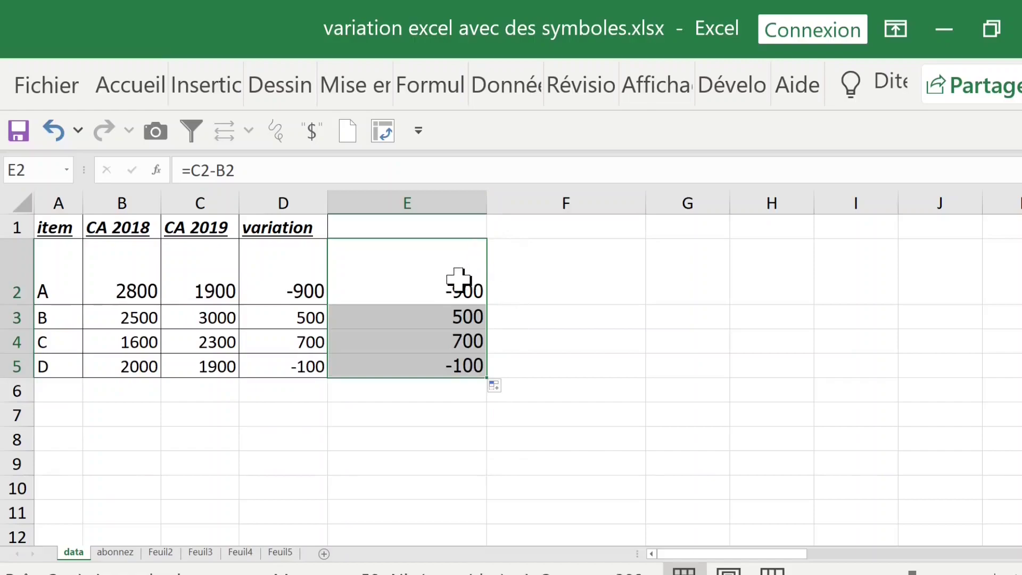
# Step: Enter the formula =SI(E2<0;"m";SI(E2>0;"k";"n")) in F2
pyautogui.click(521, 281)
pyautogui.write('=si')
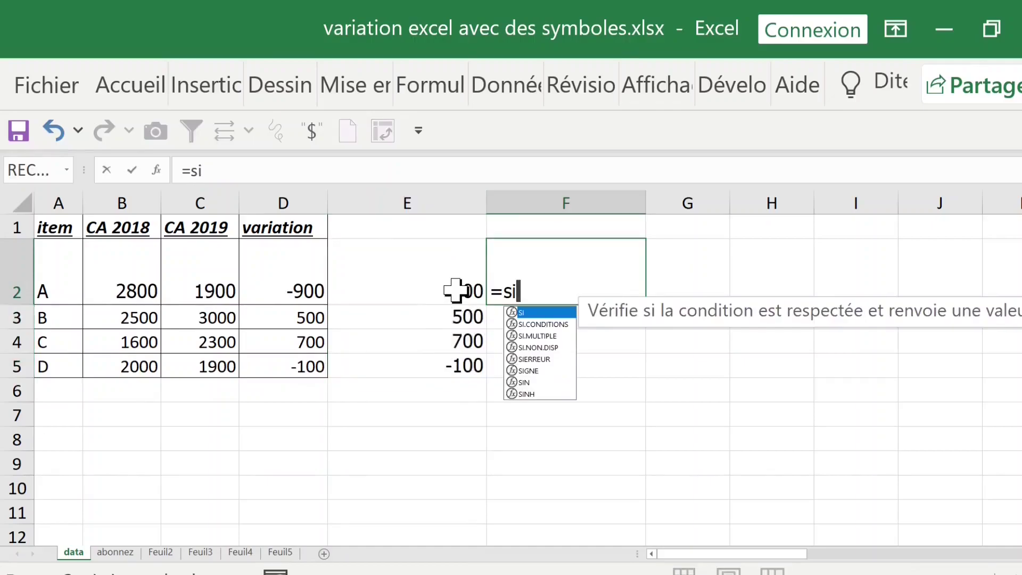
pyautogui.press('Tab')
pyautogui.click(441, 291)
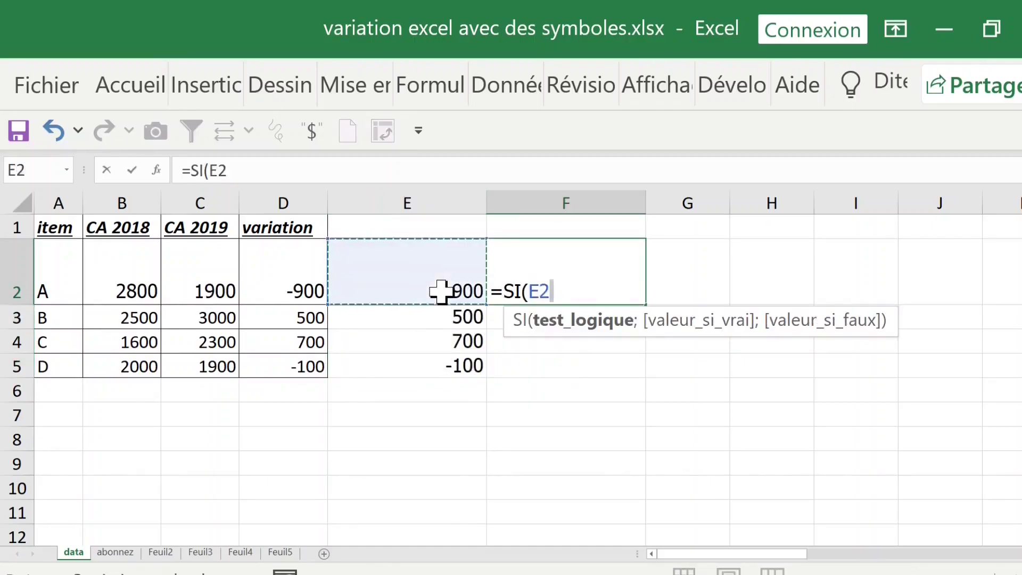
pyautogui.write('<')
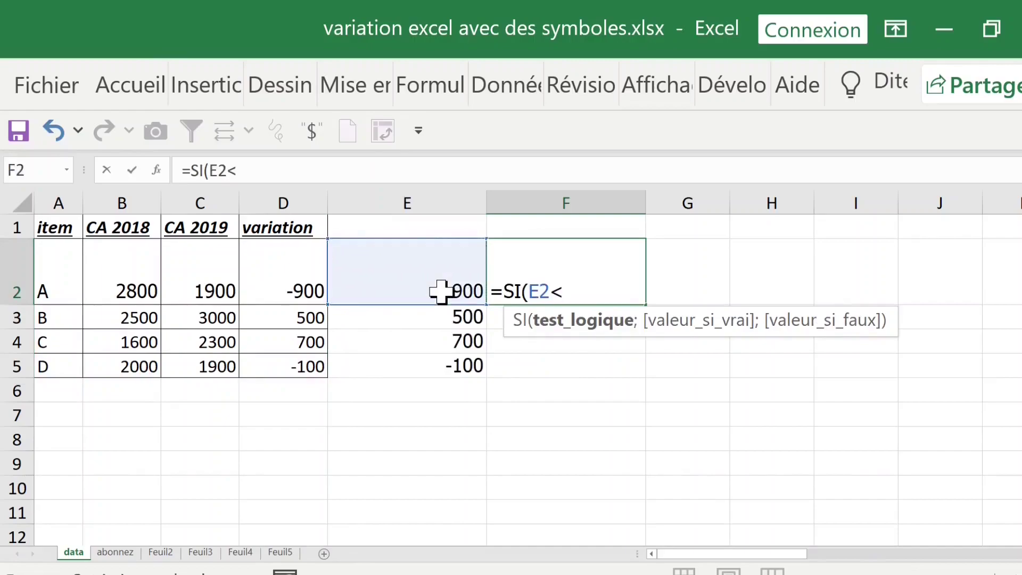
pyautogui.write('0;"m",')
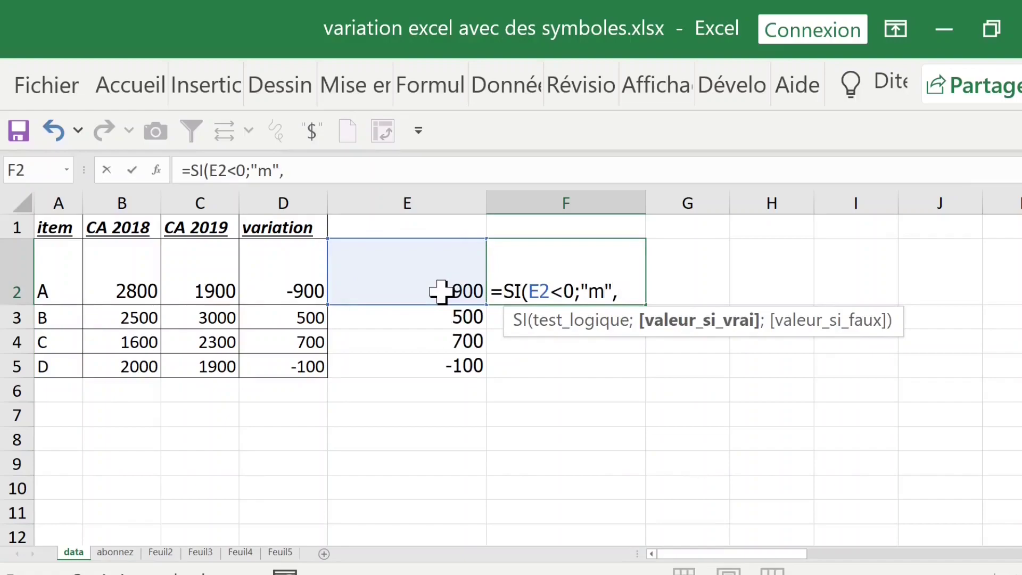
pyautogui.press('BackSpace')
pyautogui.write(';SI(E3>0;"k";"n')
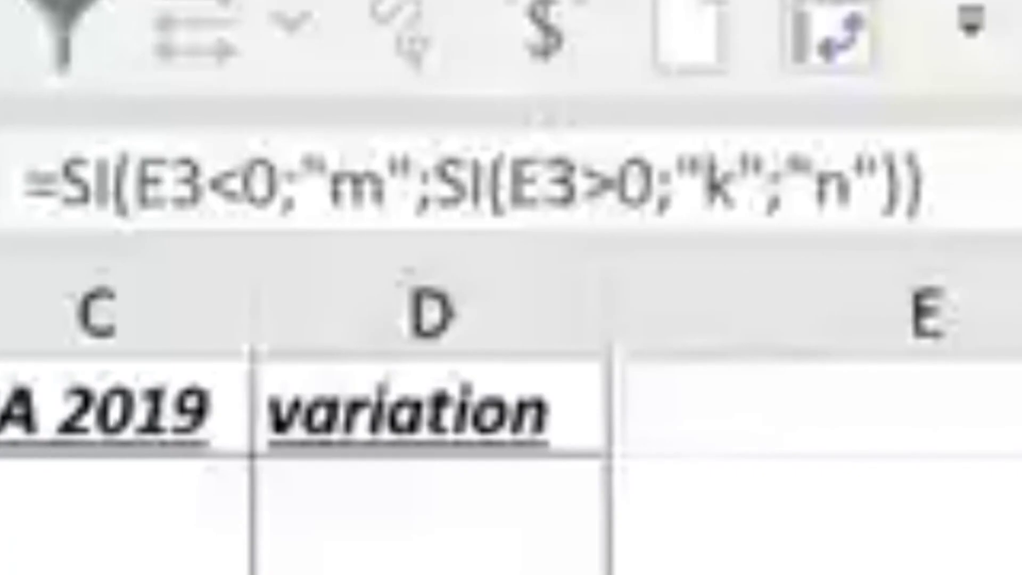
# Step: Fit column E's width to its contents and check the letter results in F2:F5
pyautogui.click(531, 340)
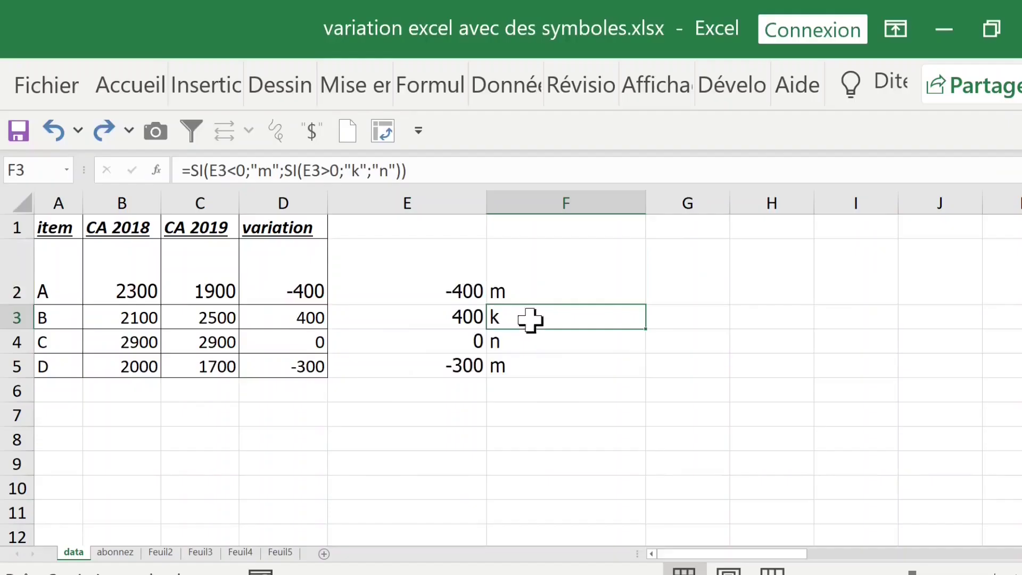
pyautogui.click(536, 367)
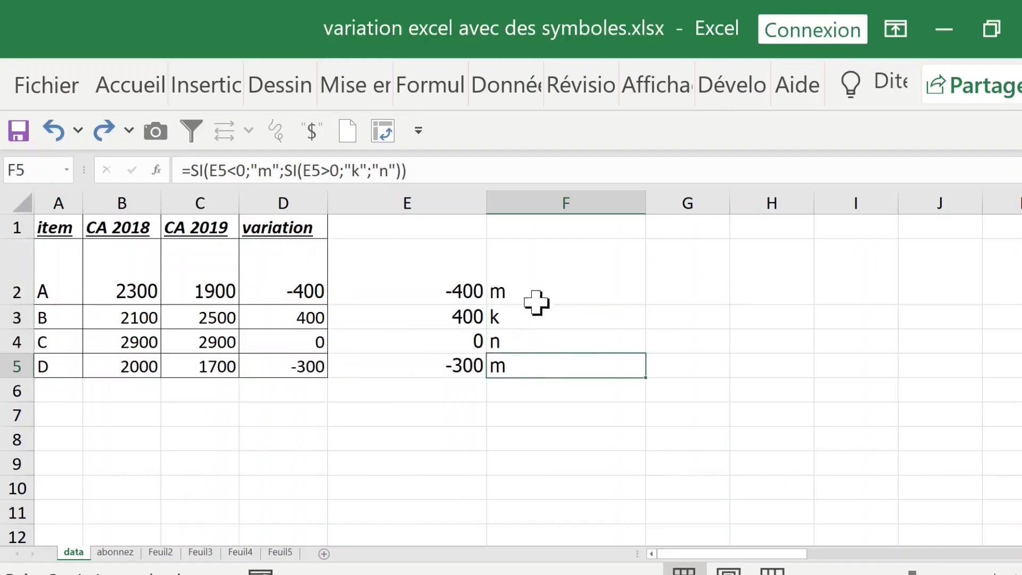
pyautogui.doubleClick(488, 203)
pyautogui.moveTo(415, 286); pyautogui.dragTo(415, 365)
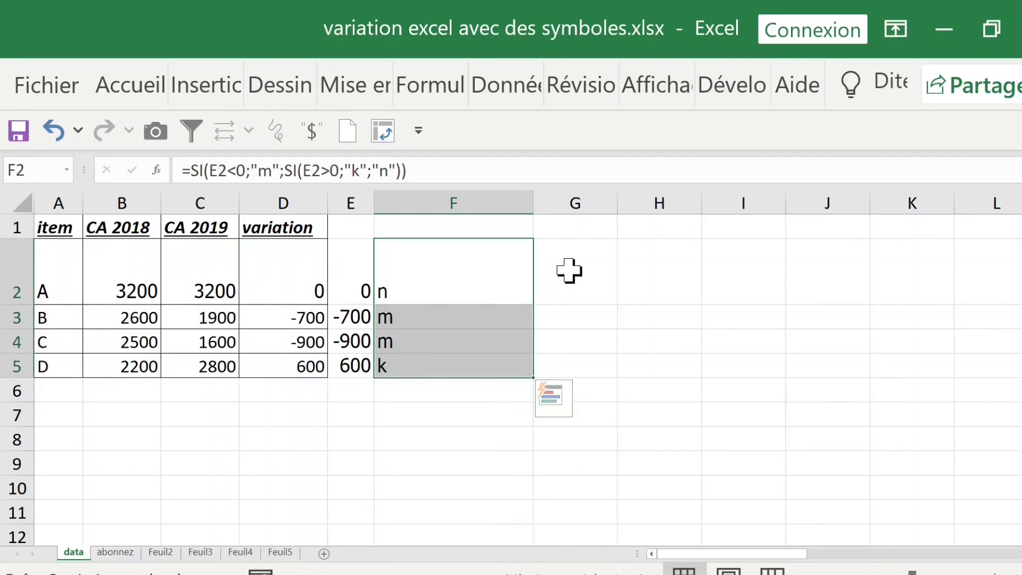
pyautogui.click(568, 270)
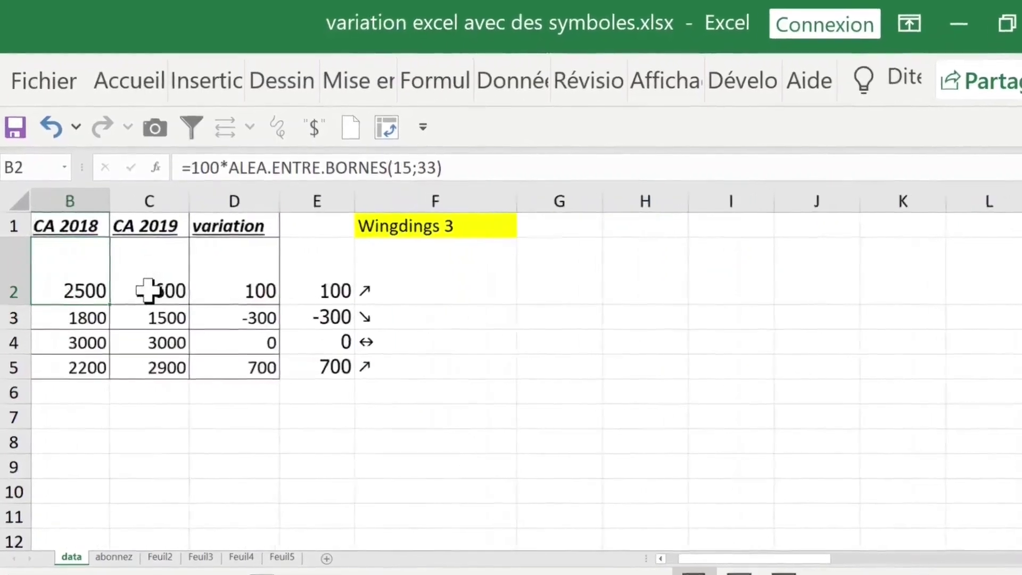
# Step: Inspect the SI formulas behind the arrow symbols in F2 and F3
pyautogui.press('Left')
pyautogui.click(488, 288)
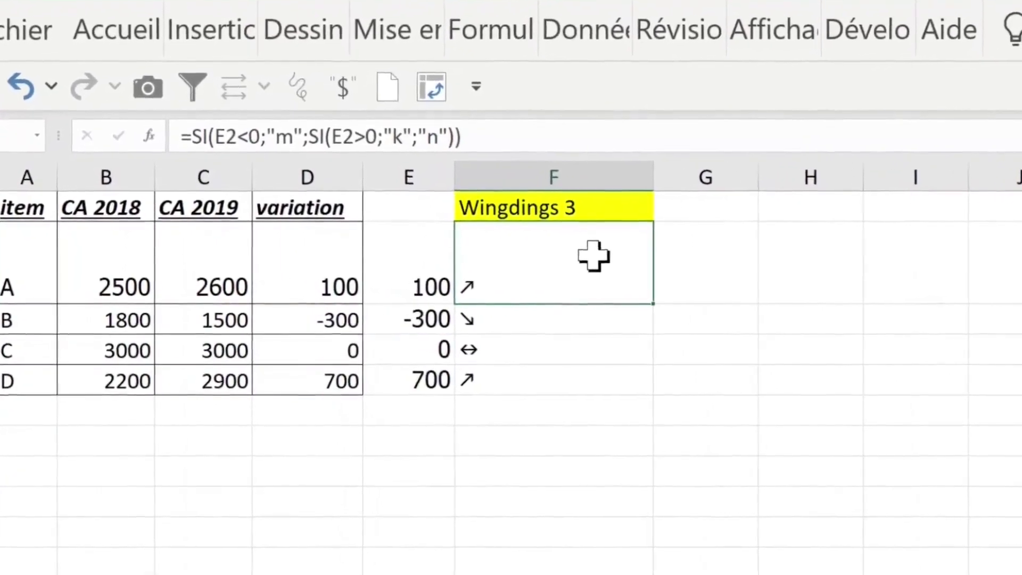
pyautogui.click(425, 320)
pyautogui.click(506, 319)
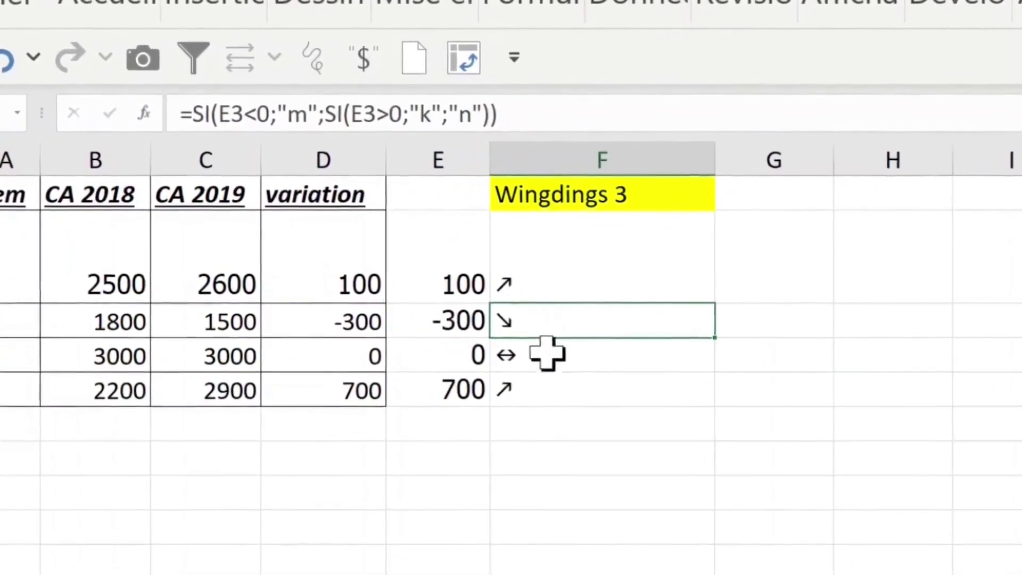
# Step: Replace "n" with an empty string "" as the final result in the formula of F4
pyautogui.click(530, 354)
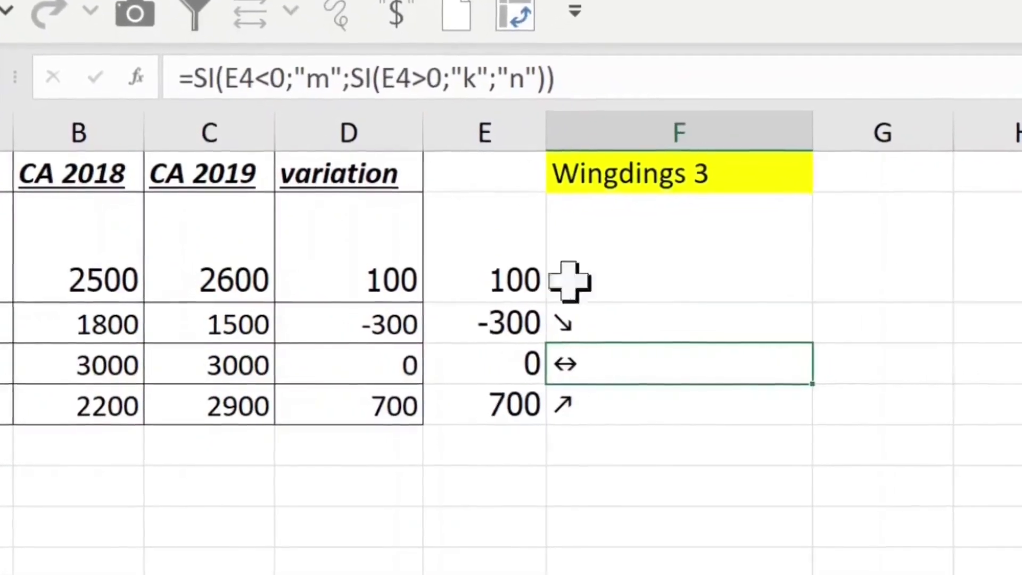
pyautogui.doubleClick(532, 61)
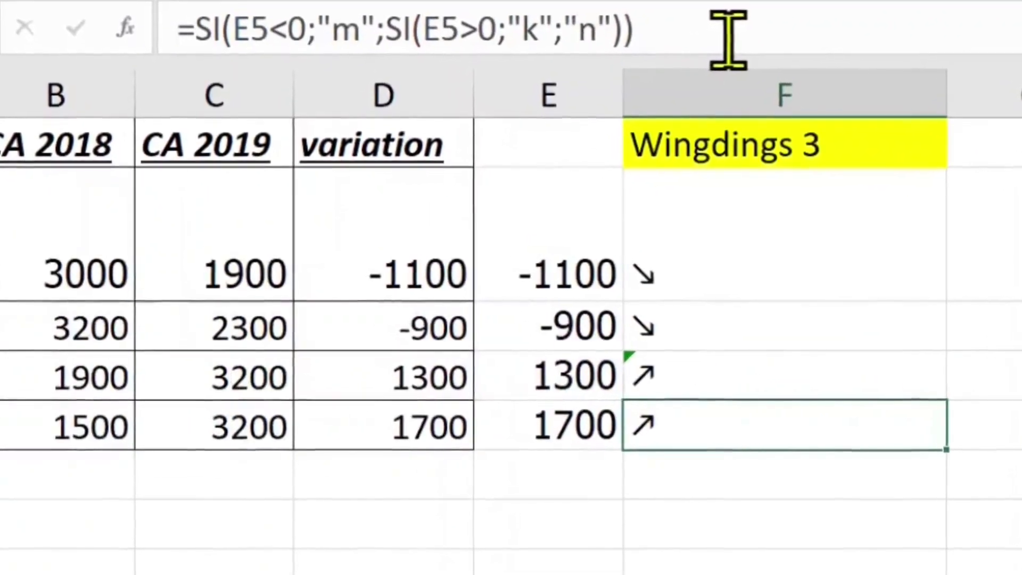
pyautogui.click(743, 362)
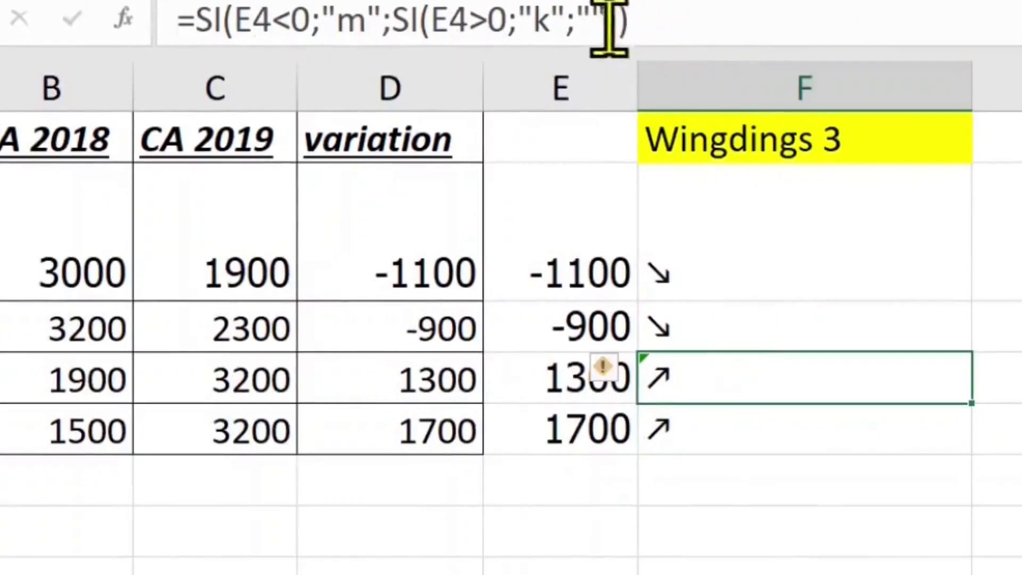
pyautogui.click(879, 296)
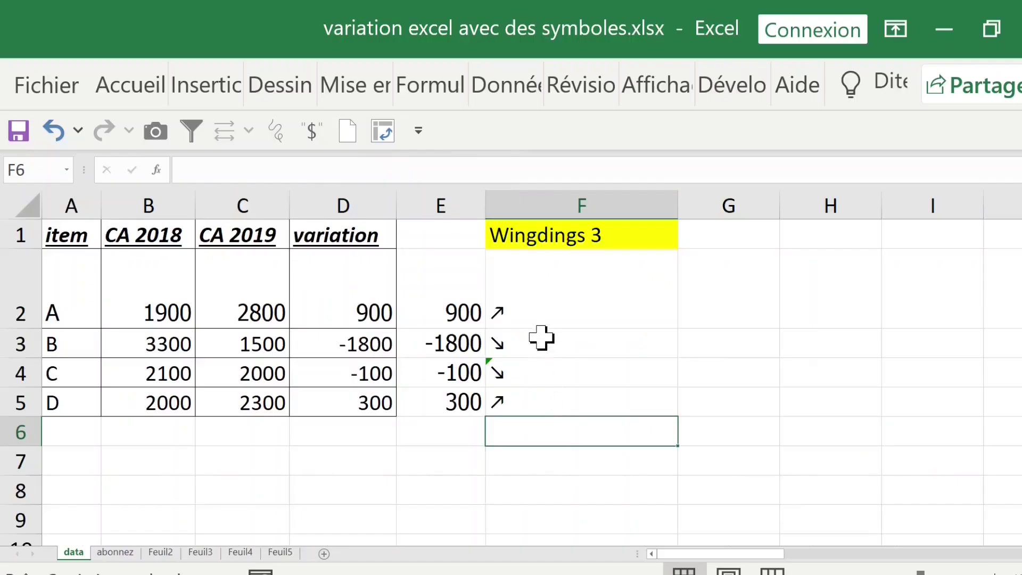
# Step: Check the letters used in the F2 formula and note "m k n" in G1
pyautogui.click(541, 340)
pyautogui.click(549, 301)
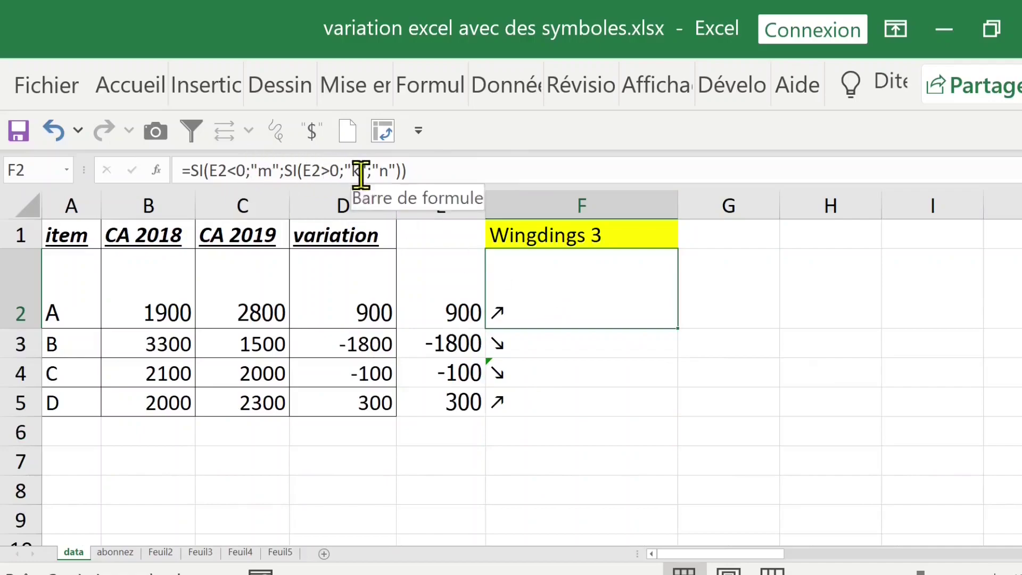
pyautogui.click(730, 236)
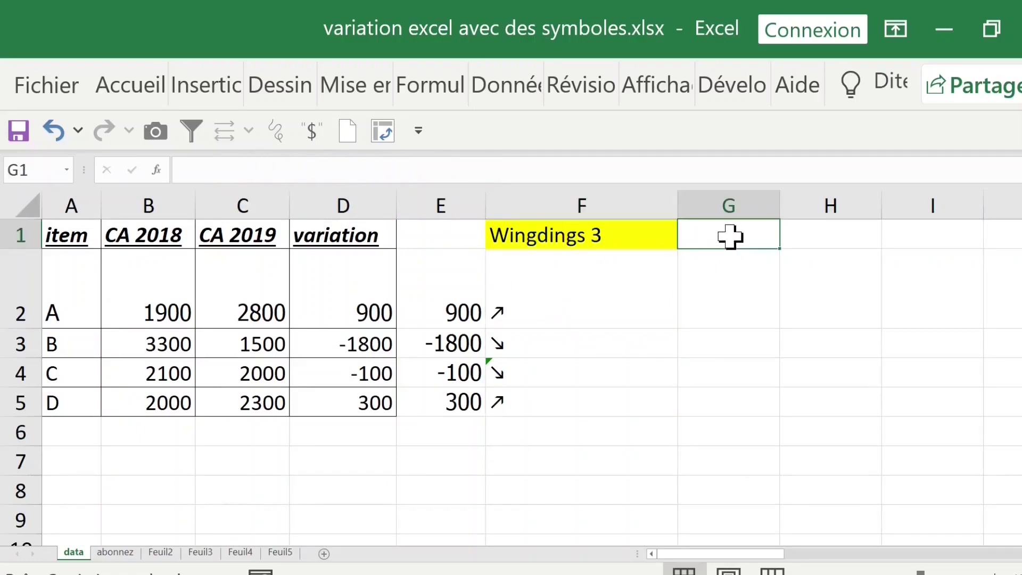
pyautogui.write('m k n')
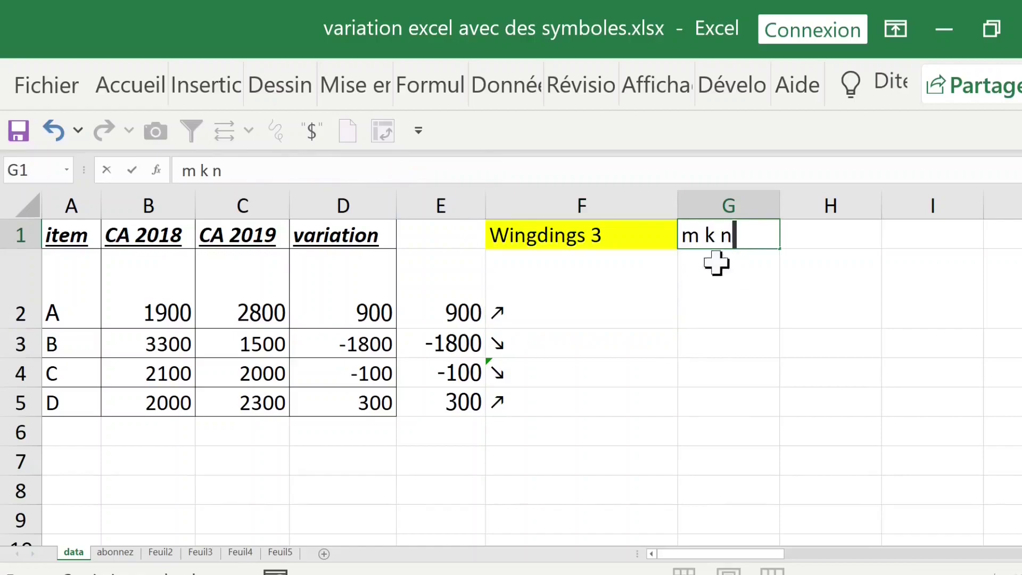
pyautogui.click(653, 279)
# Step: Review the Wingdings 3 heading in F1 and the arrow formulas in F2:F5
pyautogui.click(594, 238)
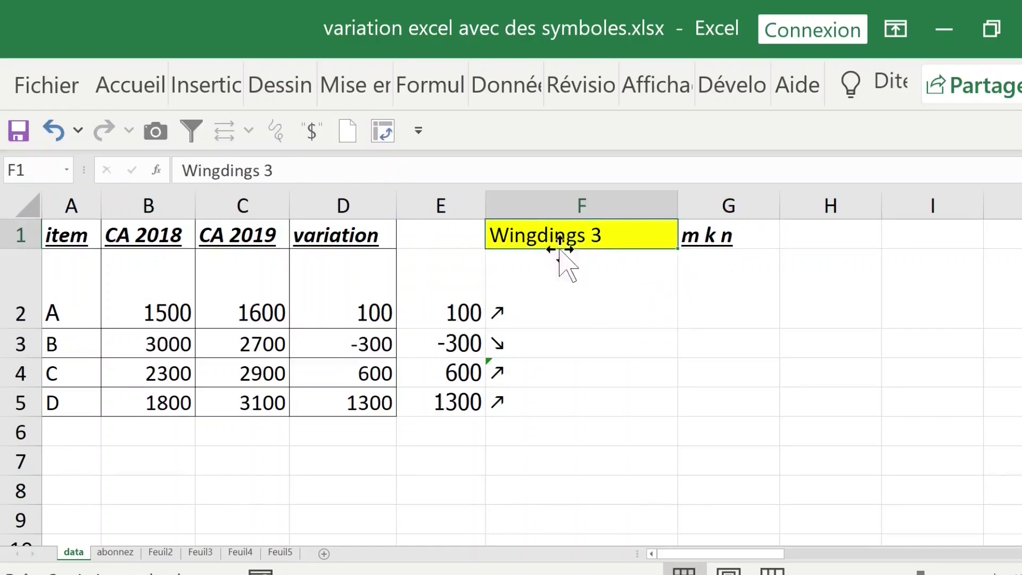
pyautogui.click(557, 297)
pyautogui.moveTo(452, 267); pyautogui.dragTo(452, 346)
pyautogui.moveTo(545, 288); pyautogui.dragTo(548, 399)
pyautogui.moveTo(570, 297); pyautogui.dragTo(570, 395)
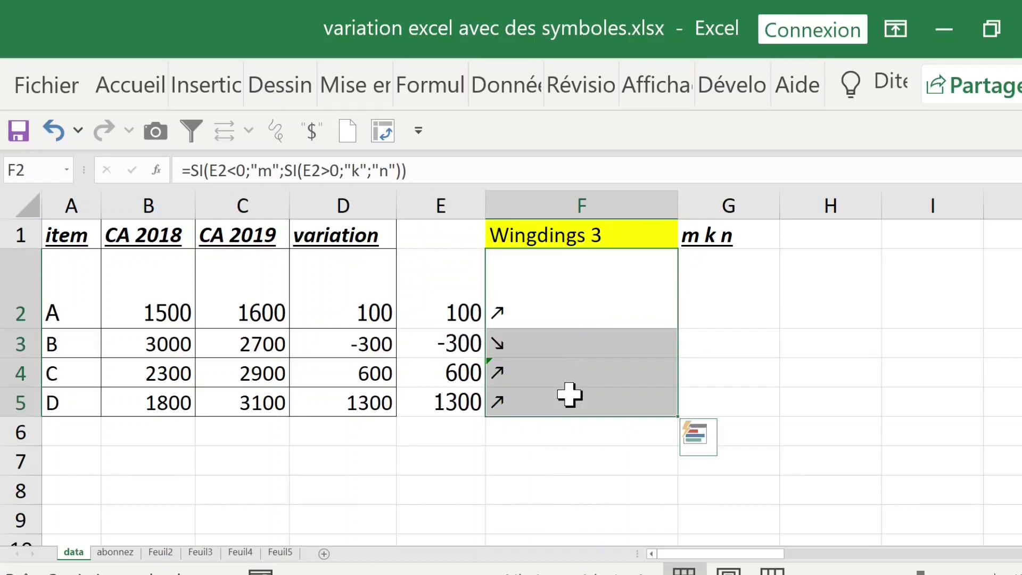
# Step: On the Feuil2 sheet, clear the variation formulas in D2:D5 and select the empty cell D2
pyautogui.click(161, 554)
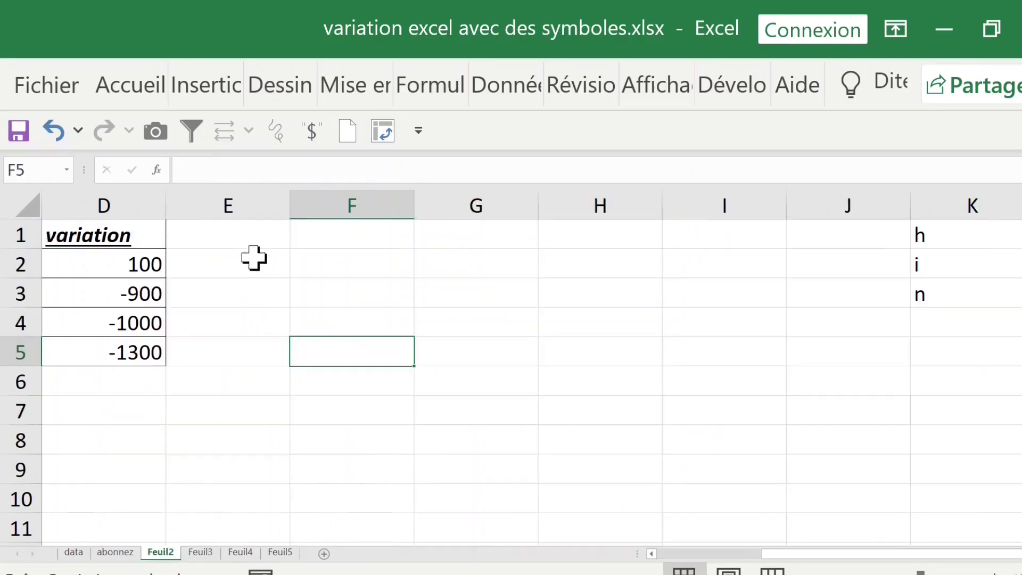
pyautogui.click(245, 257)
pyautogui.press('Left')
pyautogui.press('Left')
pyautogui.press('Left')
pyautogui.press('Left')
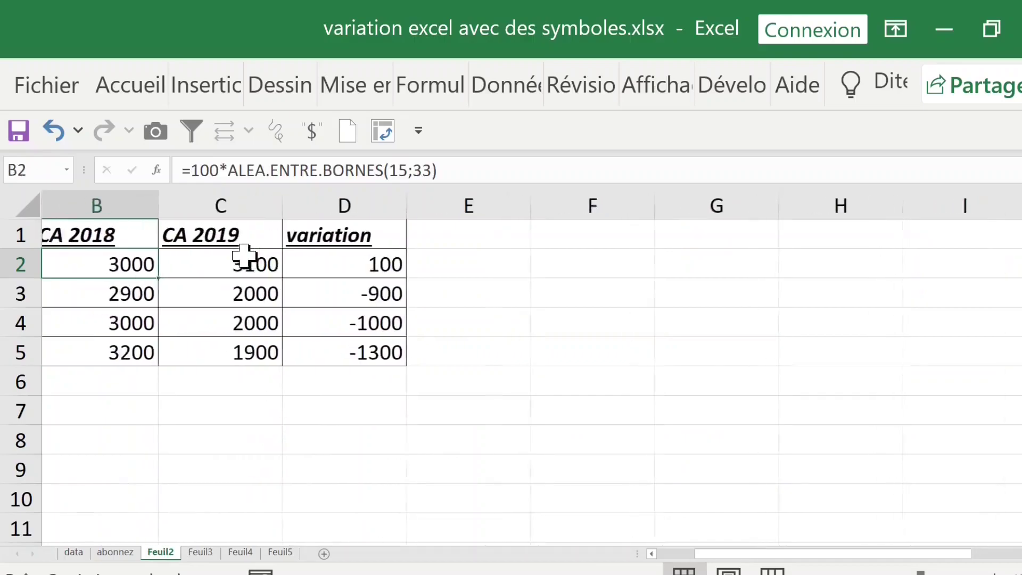
pyautogui.moveTo(479, 267); pyautogui.dragTo(477, 349)
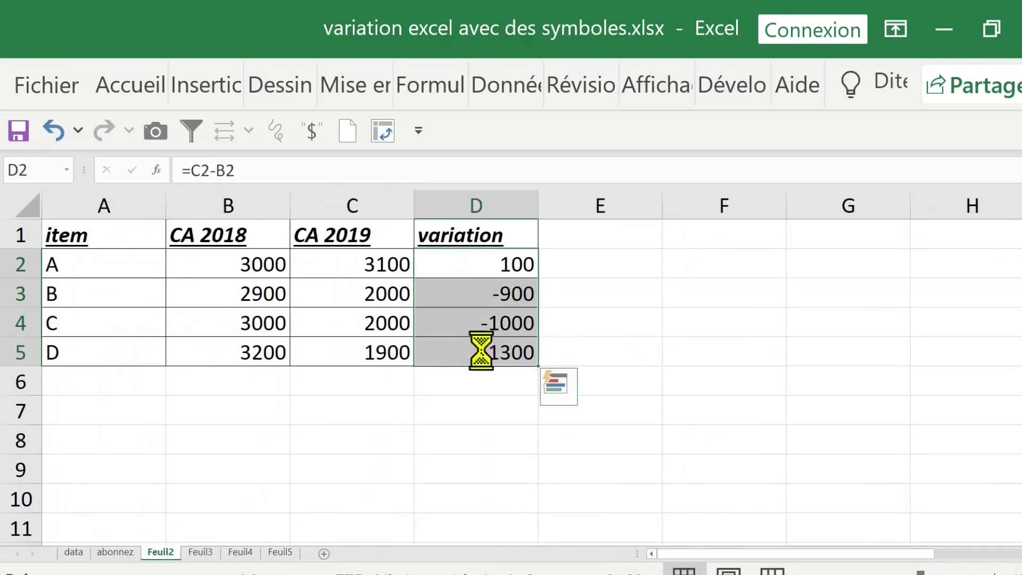
pyautogui.press('Delete')
pyautogui.click(258, 263)
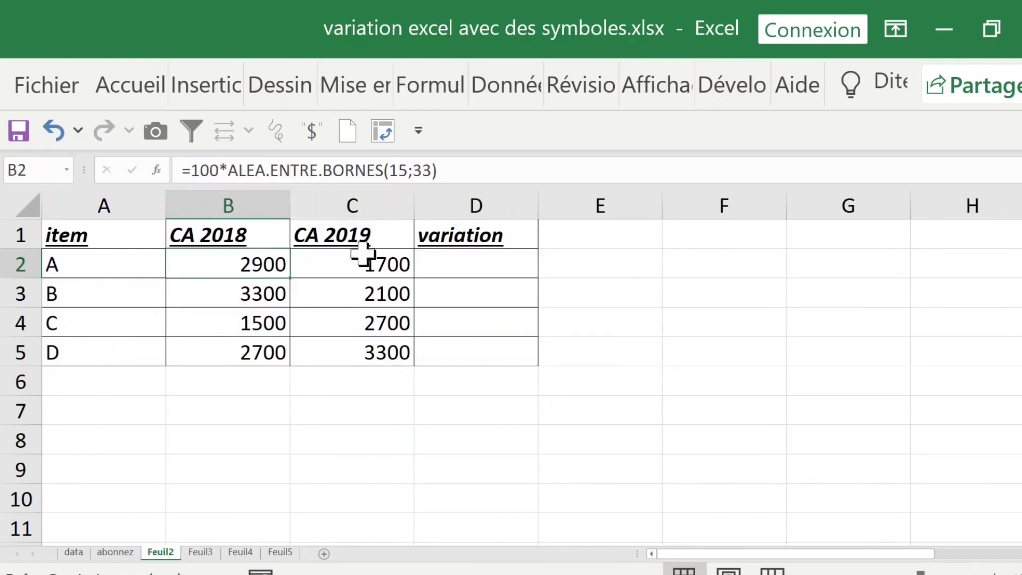
pyautogui.click(457, 259)
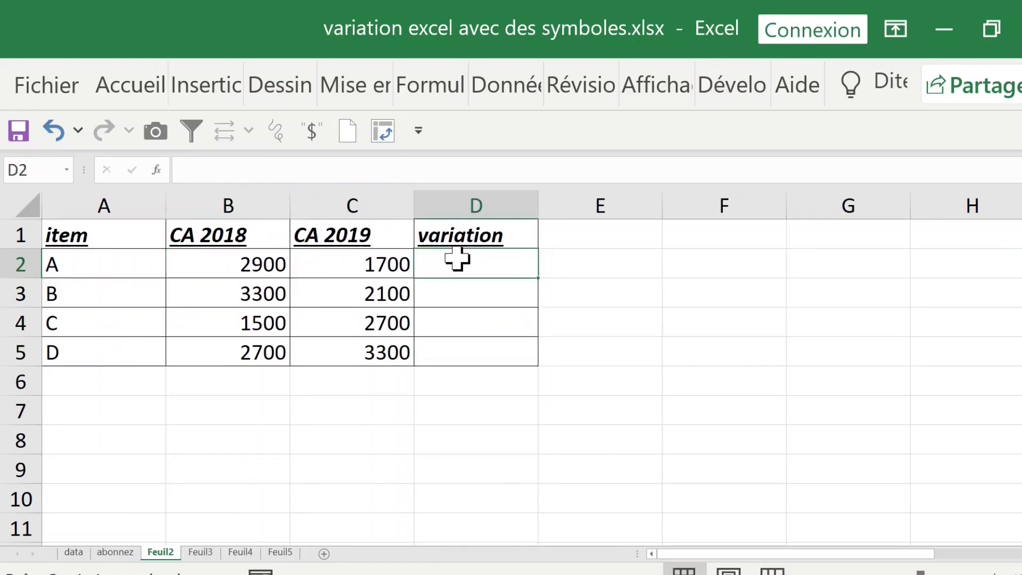
# Step: Calculate the variation in D2 with the formula =C2-B2 and copy it down to D5
pyautogui.write('=')
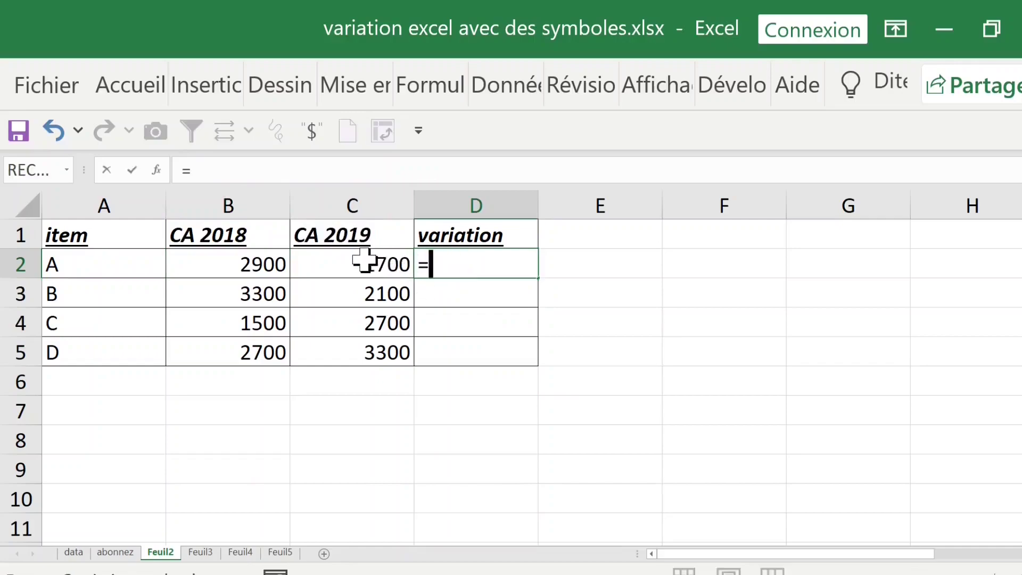
pyautogui.click(364, 260)
pyautogui.write('-')
pyautogui.click(238, 264)
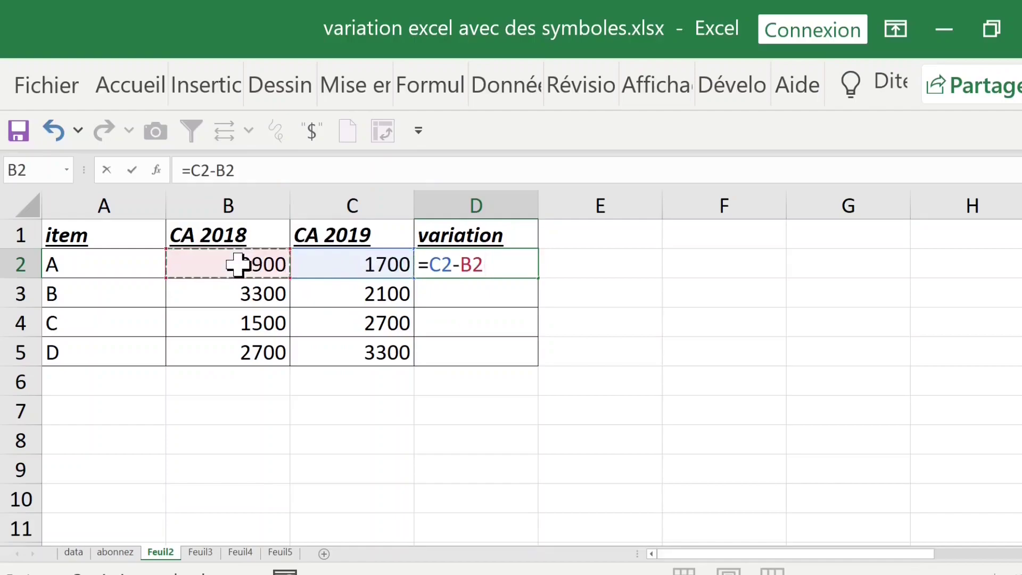
pyautogui.press('Return')
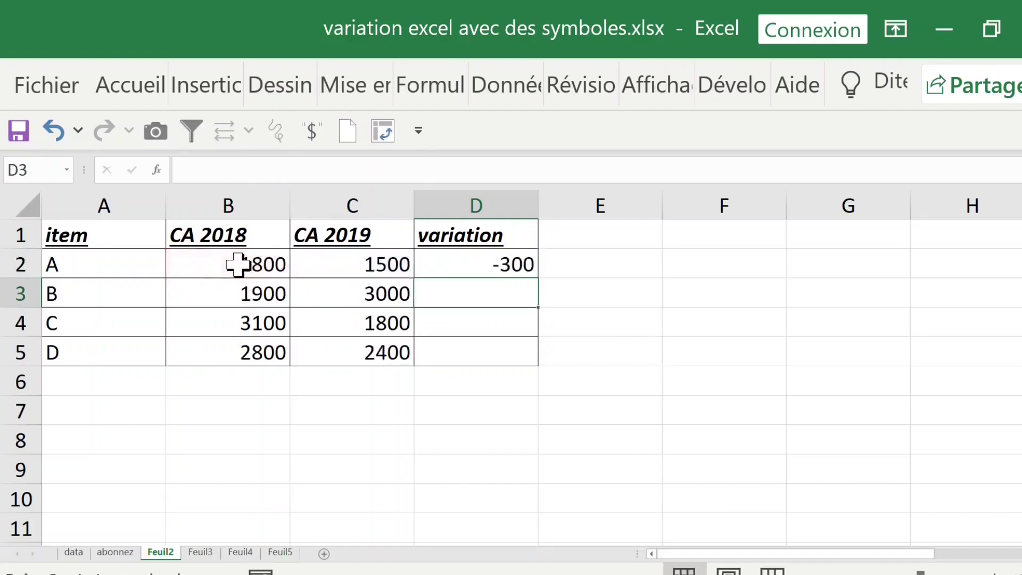
pyautogui.click(505, 264)
pyautogui.moveTo(540, 279); pyautogui.dragTo(539, 362)
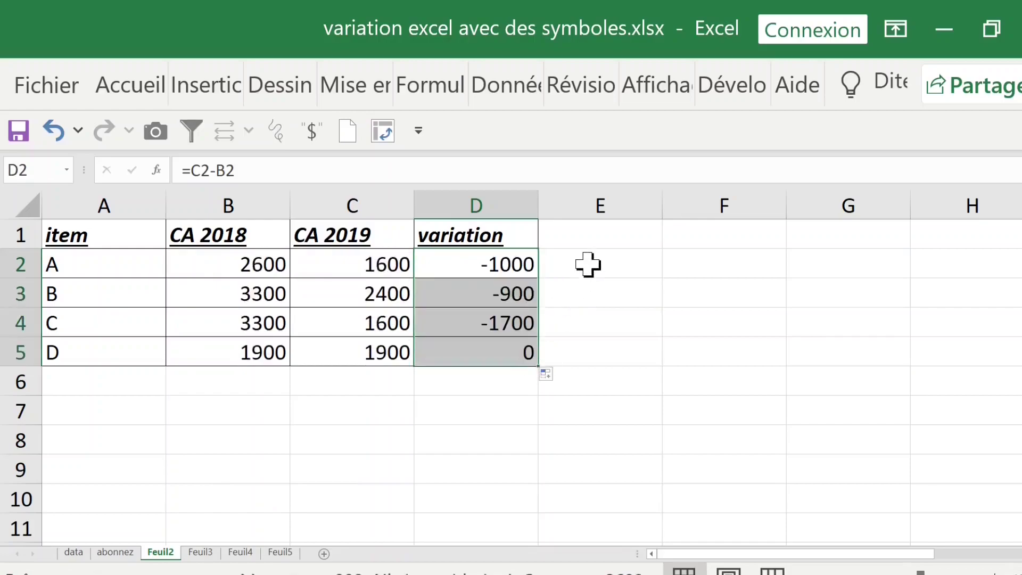
# Step: Begin a formula in E2 with an SI function that tests D2>0 and returns "p" when true
pyautogui.click(587, 264)
pyautogui.write('=si')
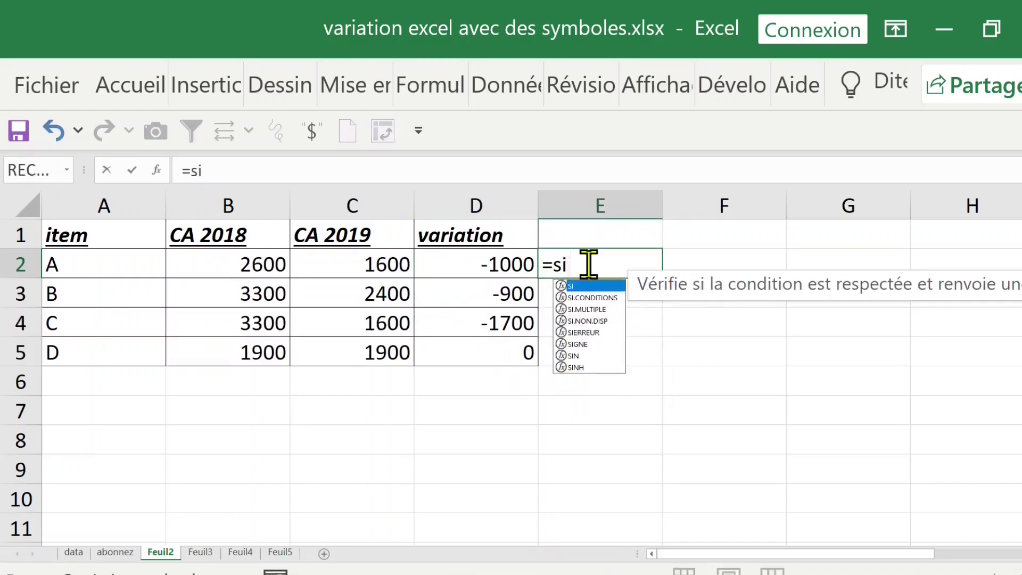
pyautogui.press('Tab')
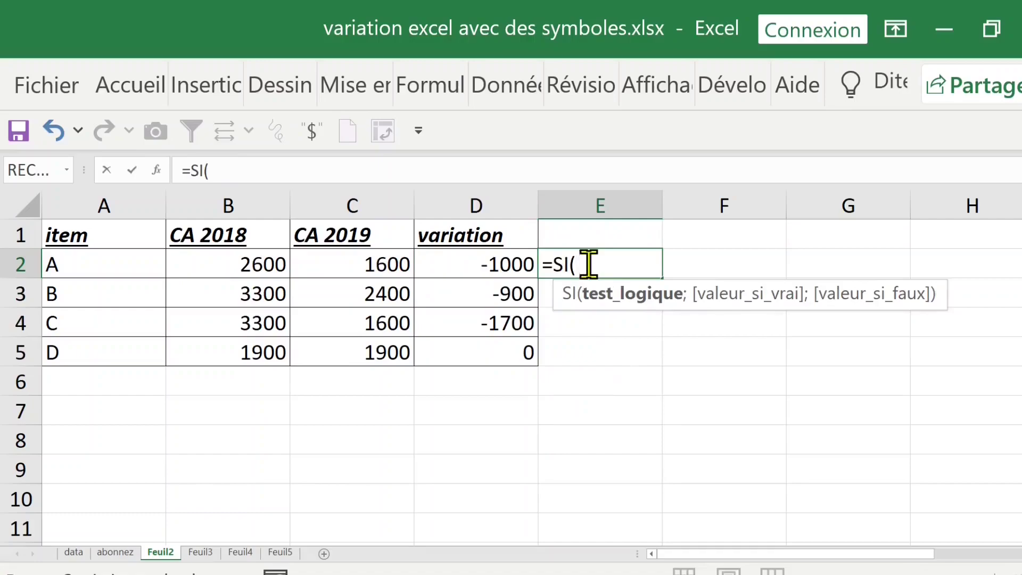
pyautogui.click(495, 261)
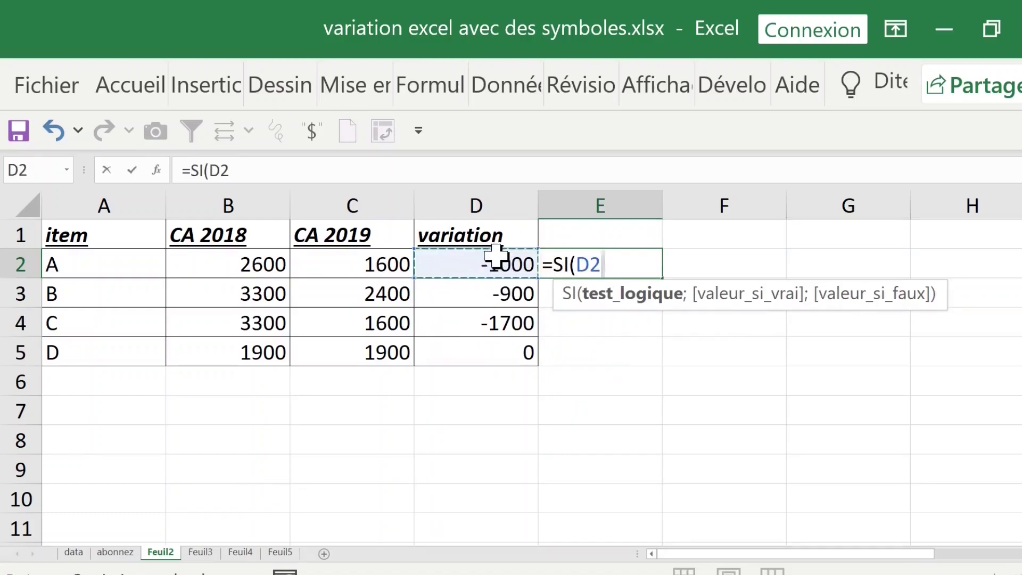
pyautogui.write('>')
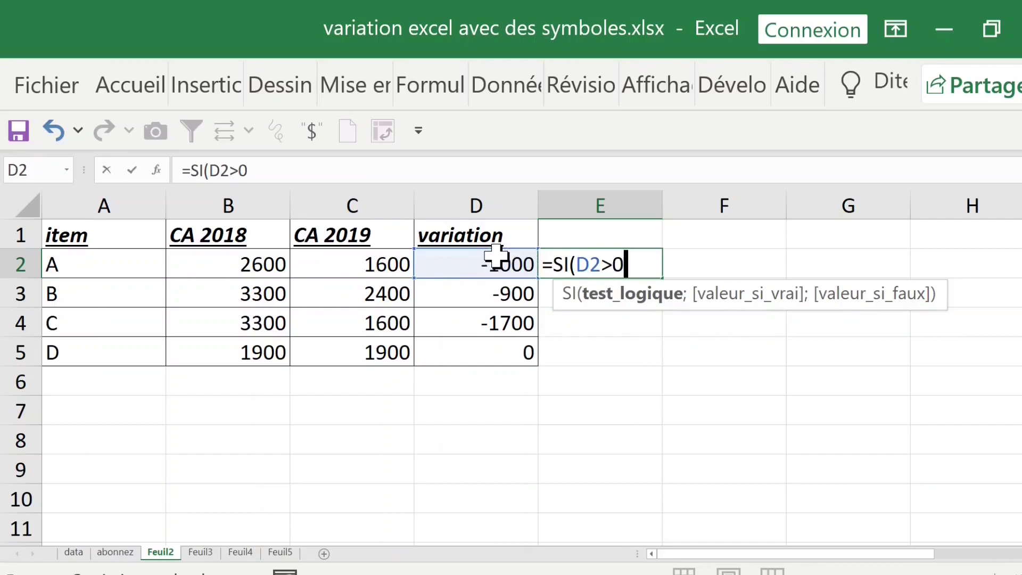
pyautogui.write('0;')
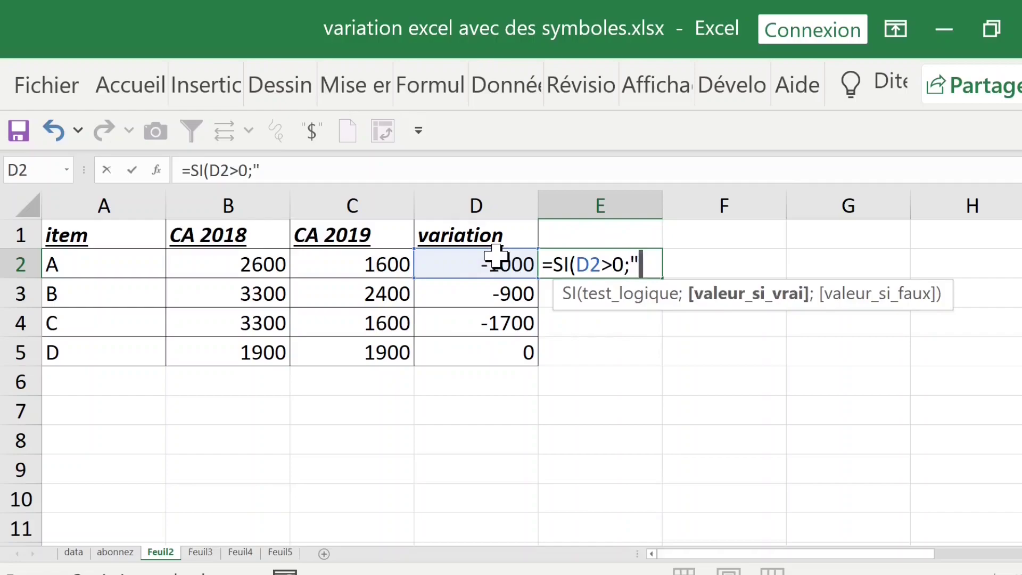
pyautogui.write('"p";si')
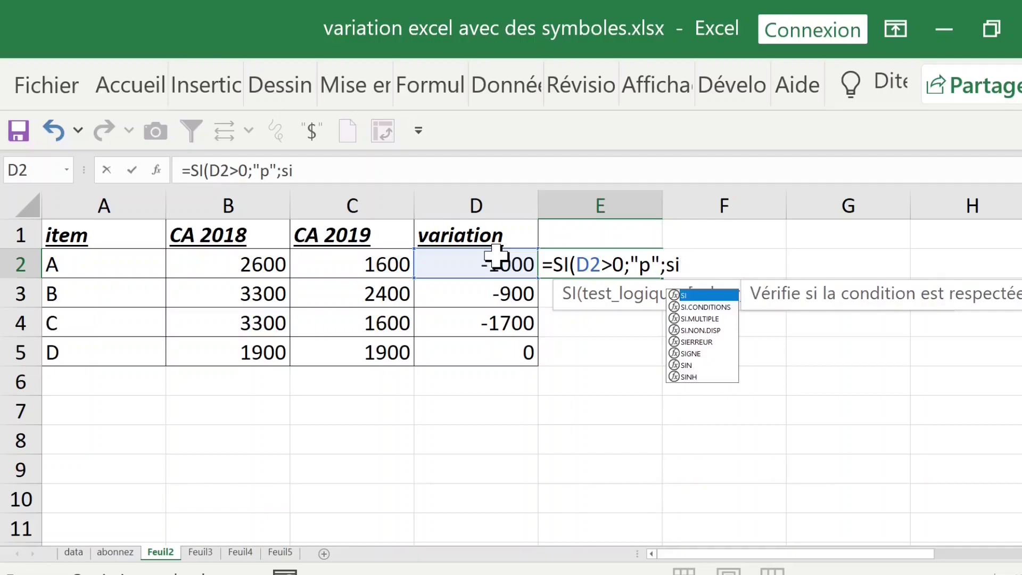
# Step: Complete the E2 formula with a nested SI(D2<0;"q";"n") and copy it down to E5
pyautogui.press('Tab')
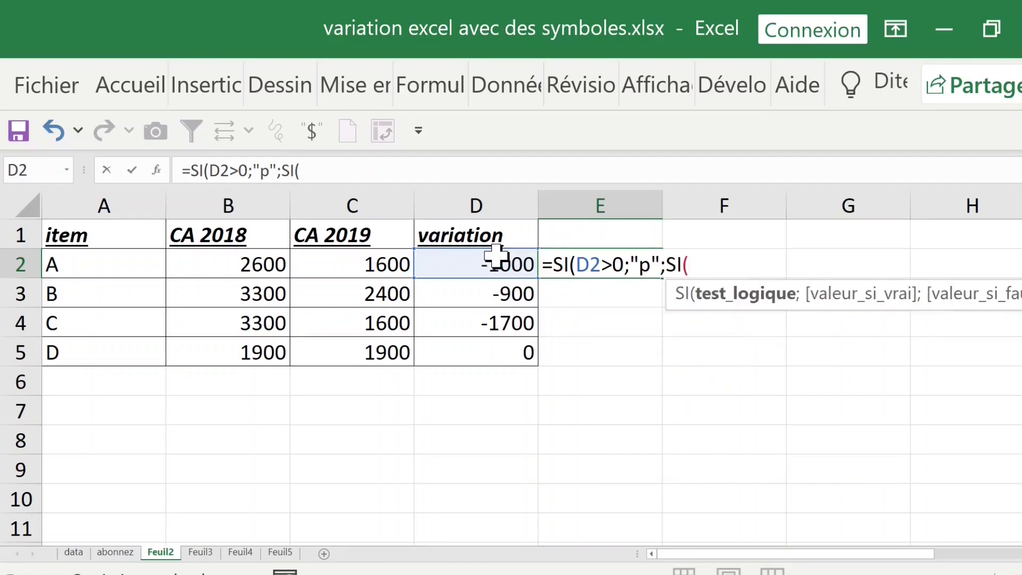
pyautogui.click(457, 263)
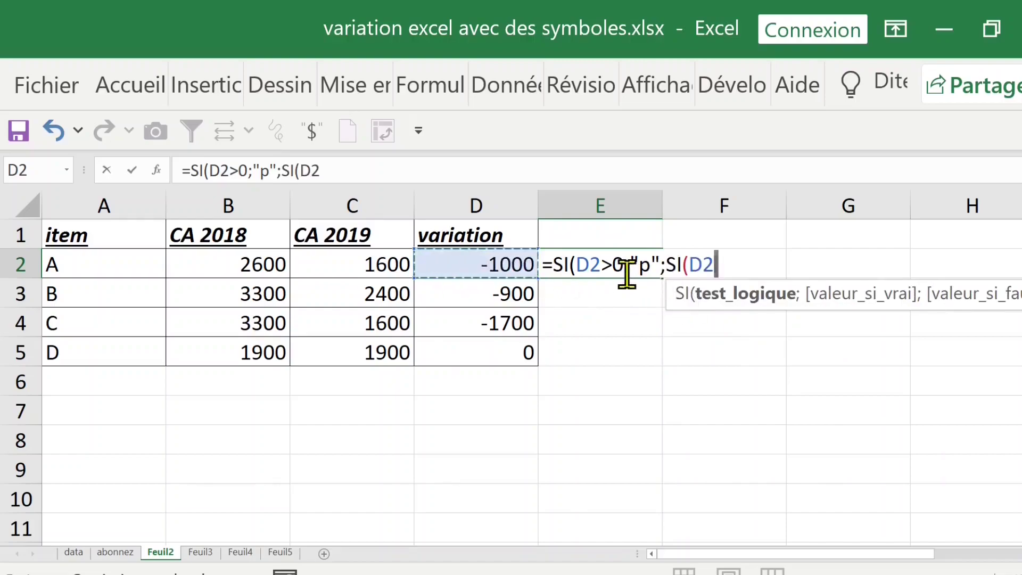
pyautogui.write('<')
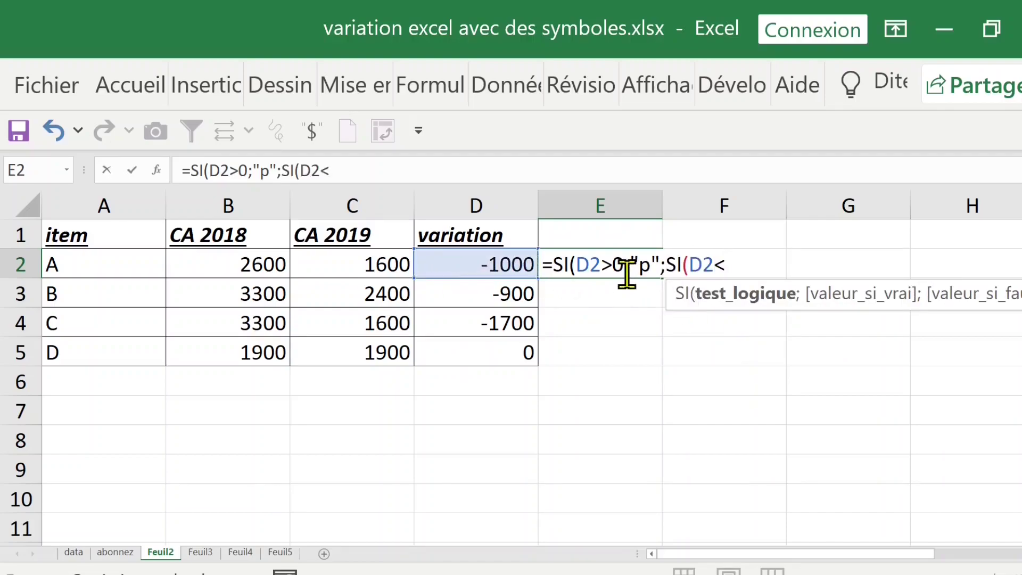
pyautogui.write('0;"q')
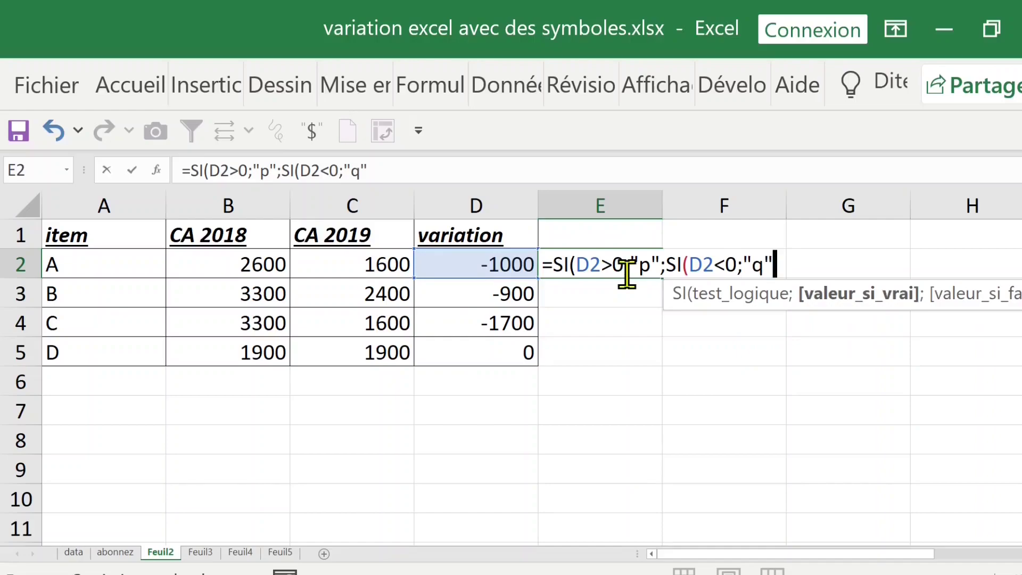
pyautogui.write(';')
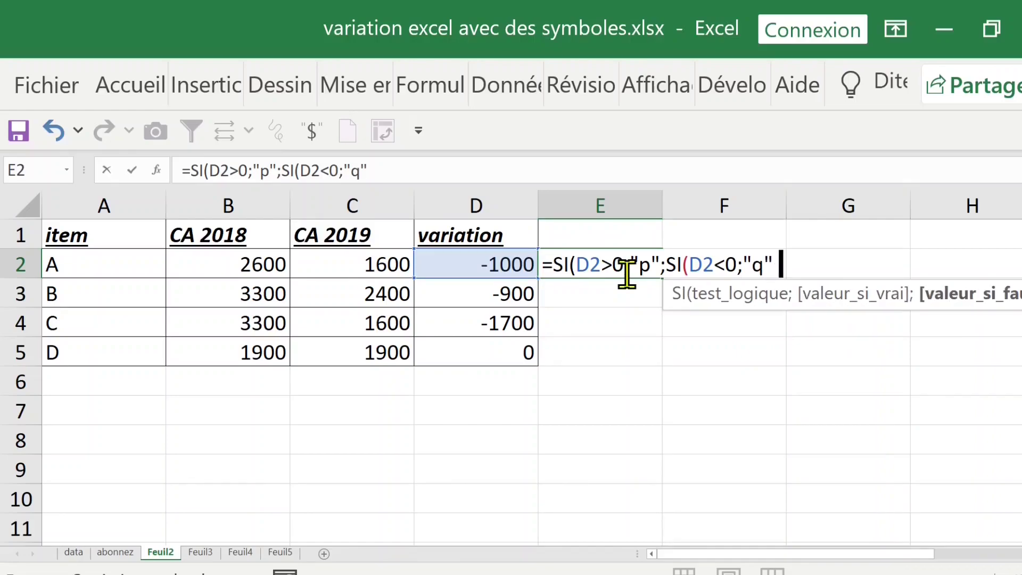
pyautogui.write('"n')
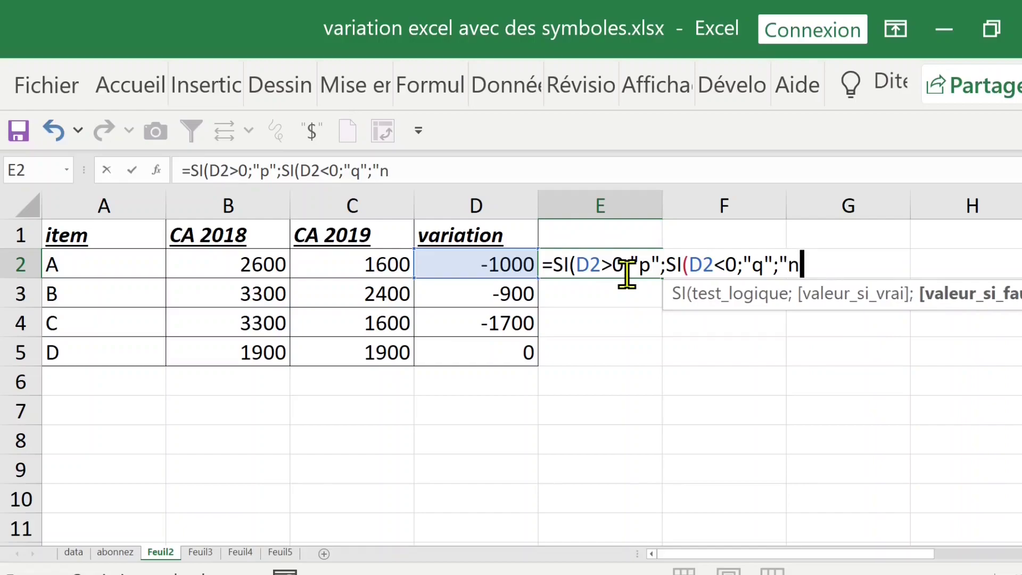
pyautogui.write(';"n"))')
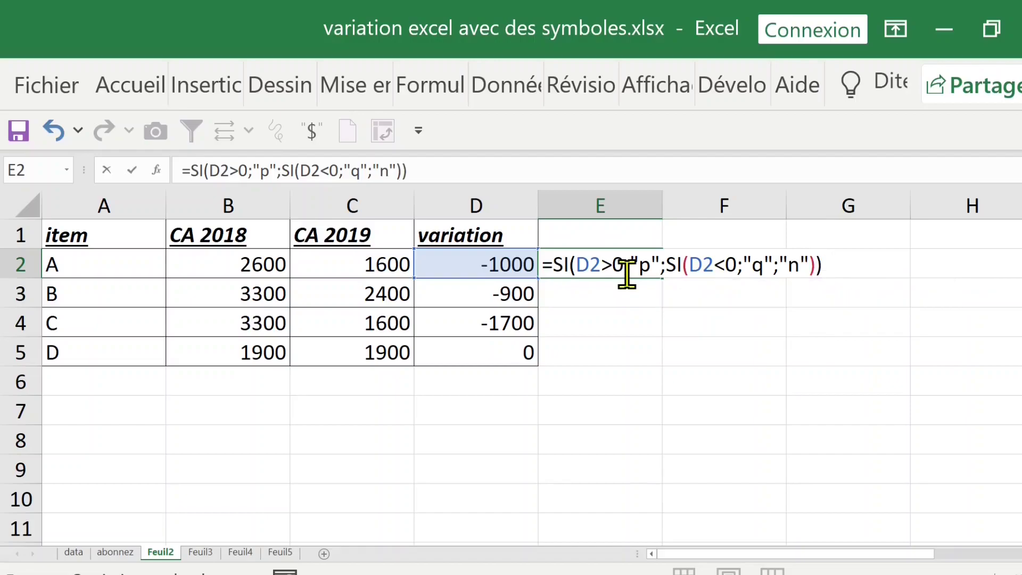
pyautogui.press('Return')
pyautogui.click(622, 272)
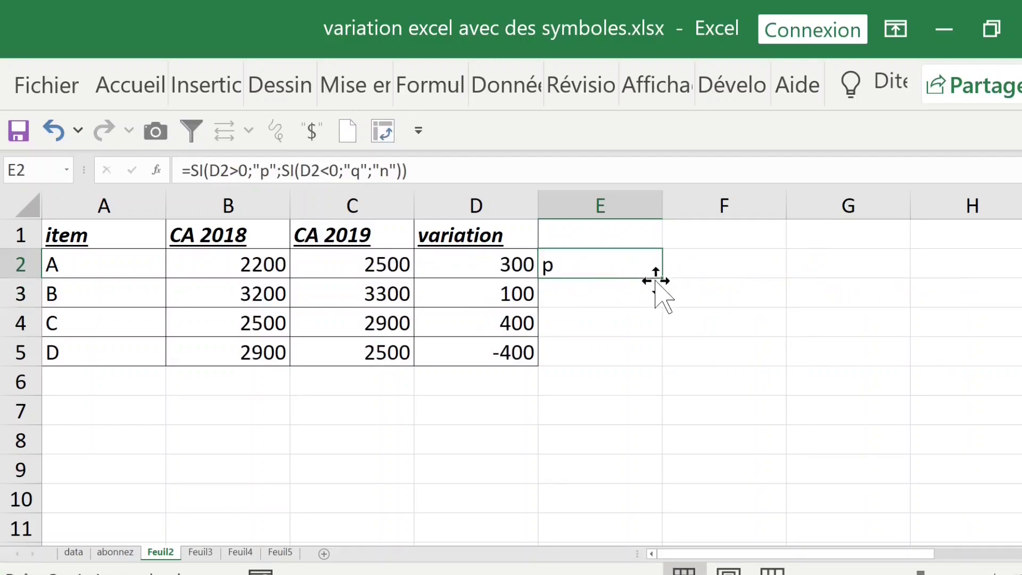
pyautogui.moveTo(663, 278); pyautogui.dragTo(665, 355)
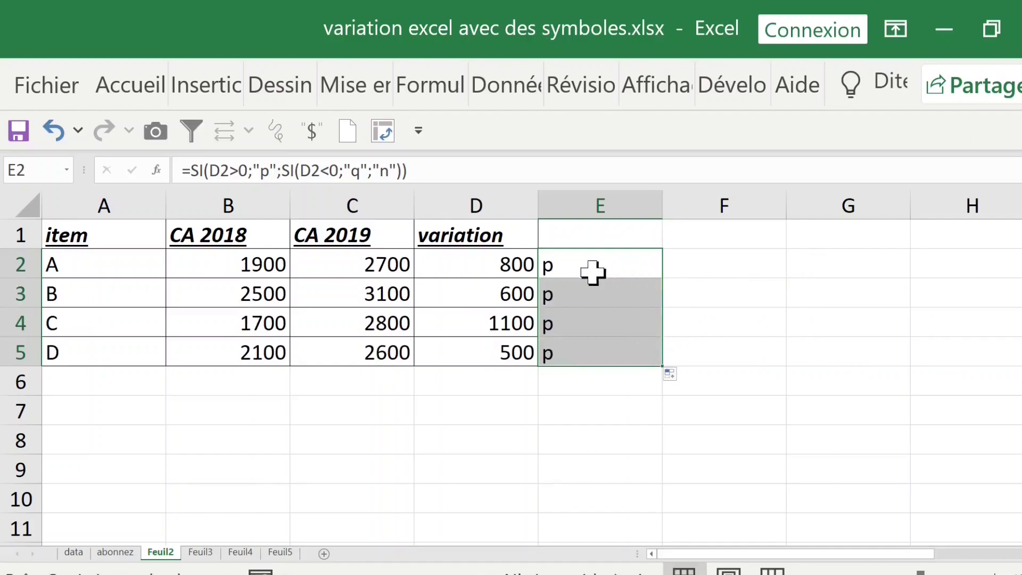
# Step: Recalculate the sheet twice through the empty cell F2 to check the letters returned in E2:E5
pyautogui.click(596, 271)
pyautogui.click(713, 279)
pyautogui.doubleClick(714, 266)
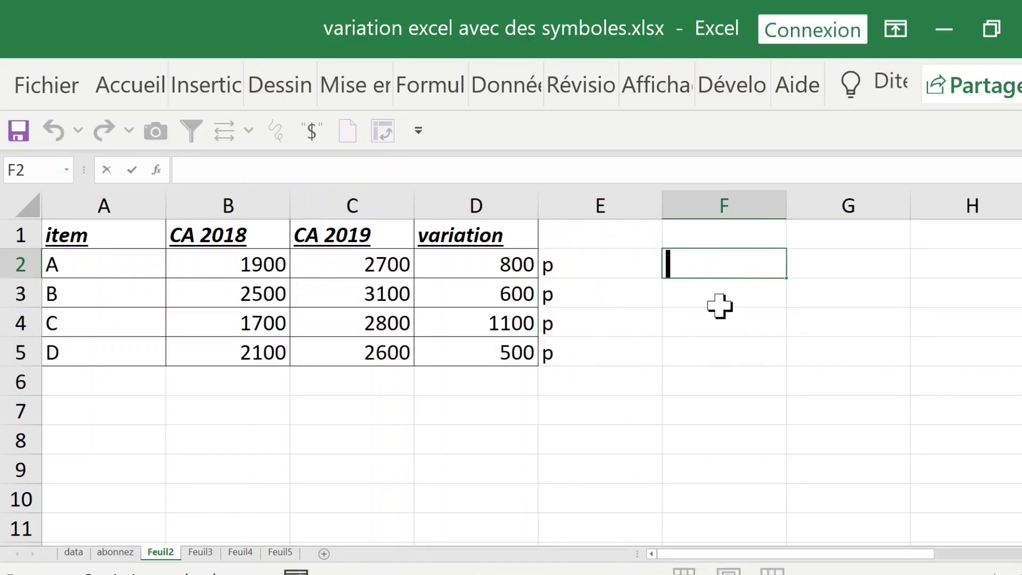
pyautogui.press('Return')
pyautogui.click(695, 259)
pyautogui.doubleClick(697, 260)
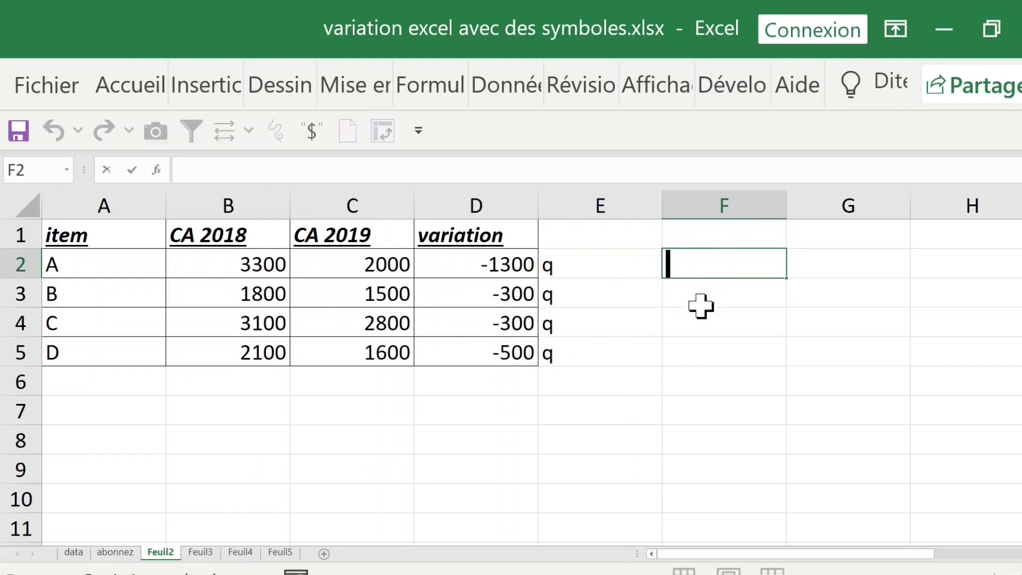
pyautogui.press('Return')
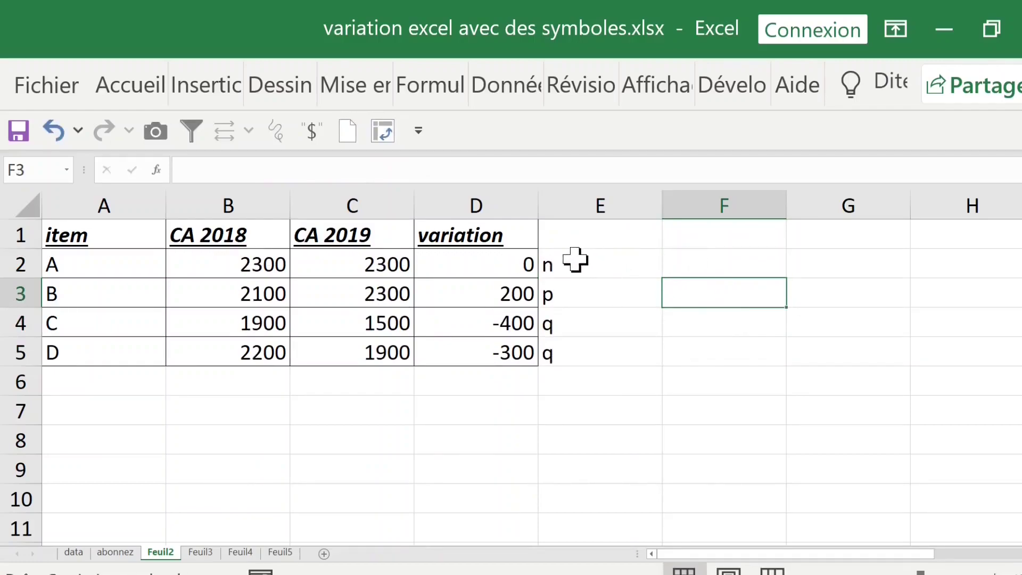
# Step: Set the font of the letter formulas in E2:E5 to Wingdings 2
pyautogui.moveTo(588, 269); pyautogui.dragTo(588, 349)
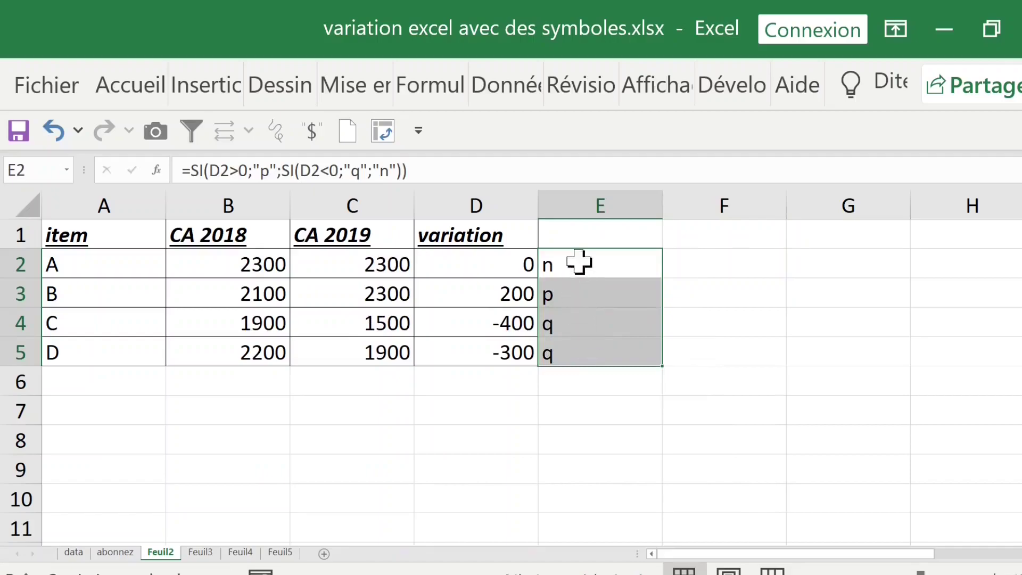
pyautogui.rightClick(578, 262)
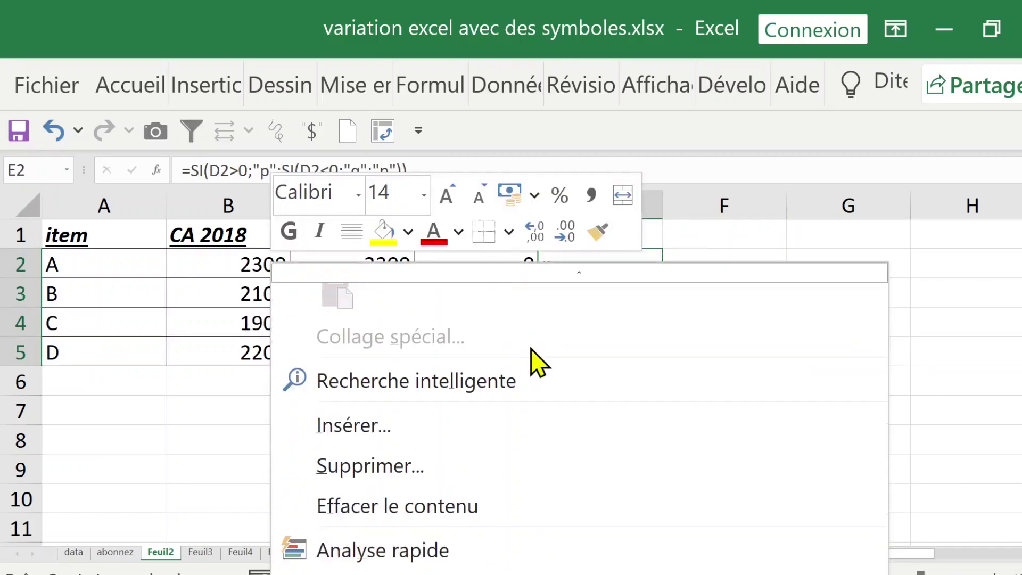
pyautogui.scroll(-3, 534, 361)
pyautogui.scroll(-4, 532, 349)
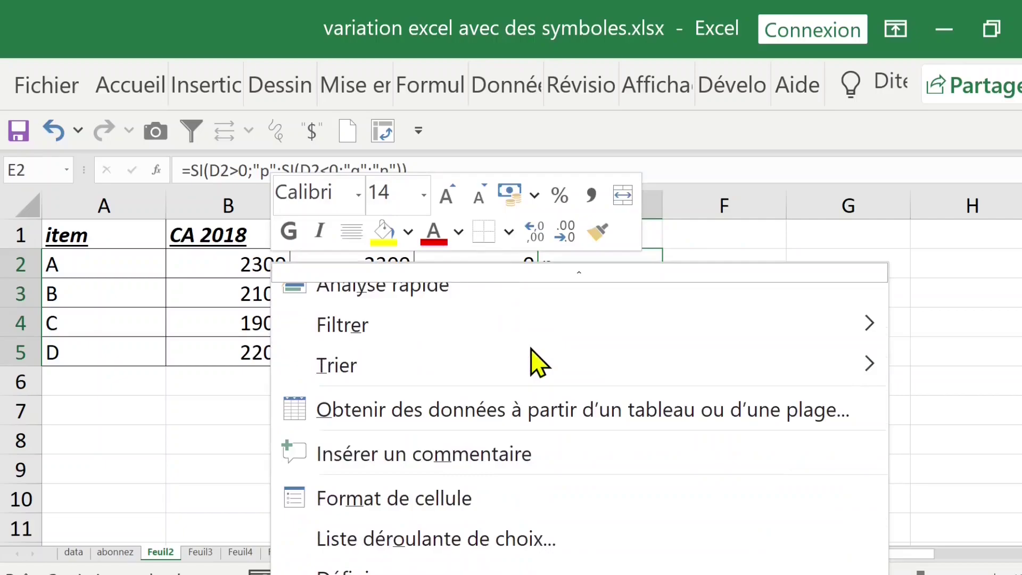
pyautogui.click(472, 466)
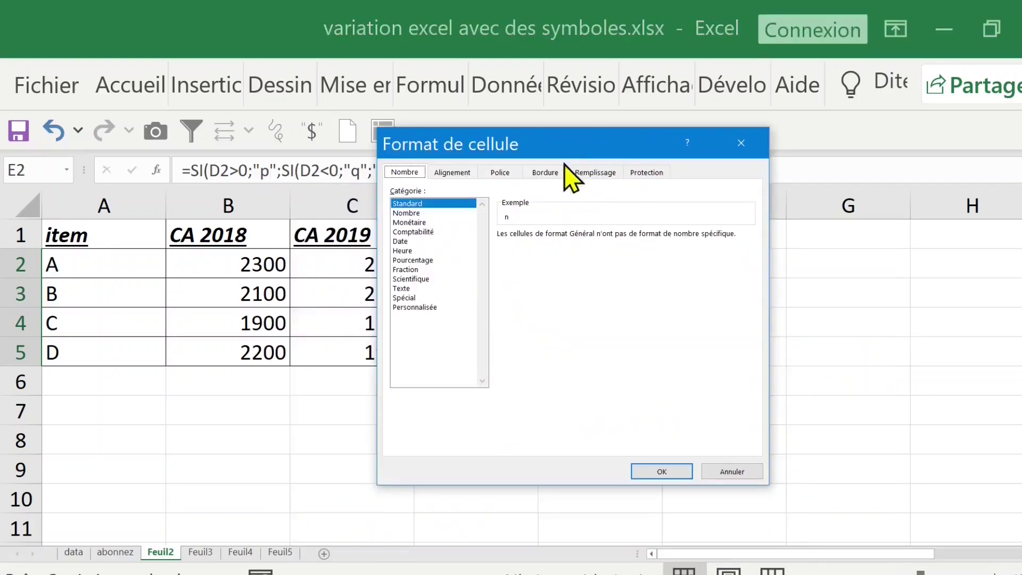
pyautogui.click(502, 172)
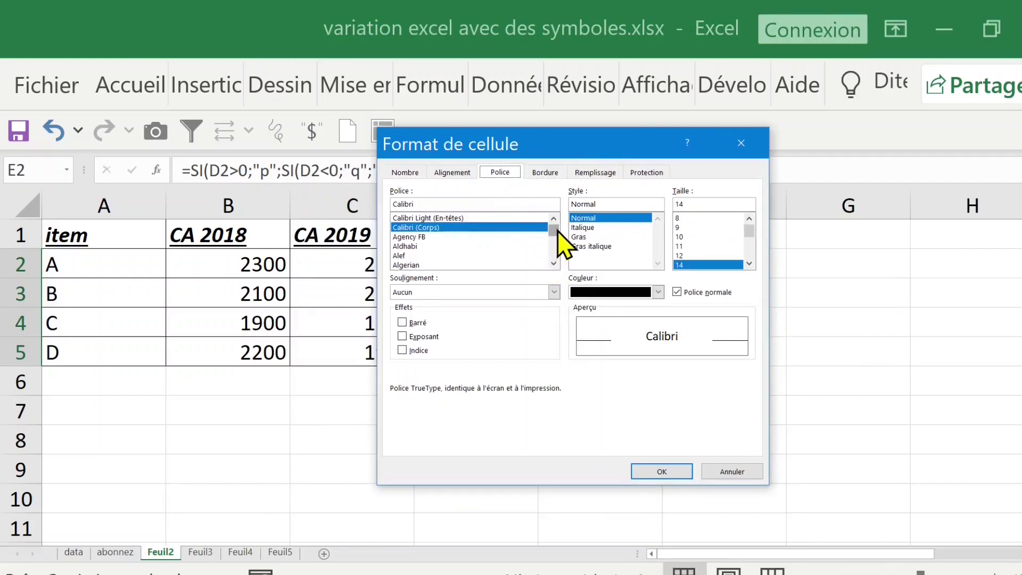
pyautogui.moveTo(557, 231); pyautogui.dragTo(555, 253)
pyautogui.click(456, 251)
pyautogui.click(662, 472)
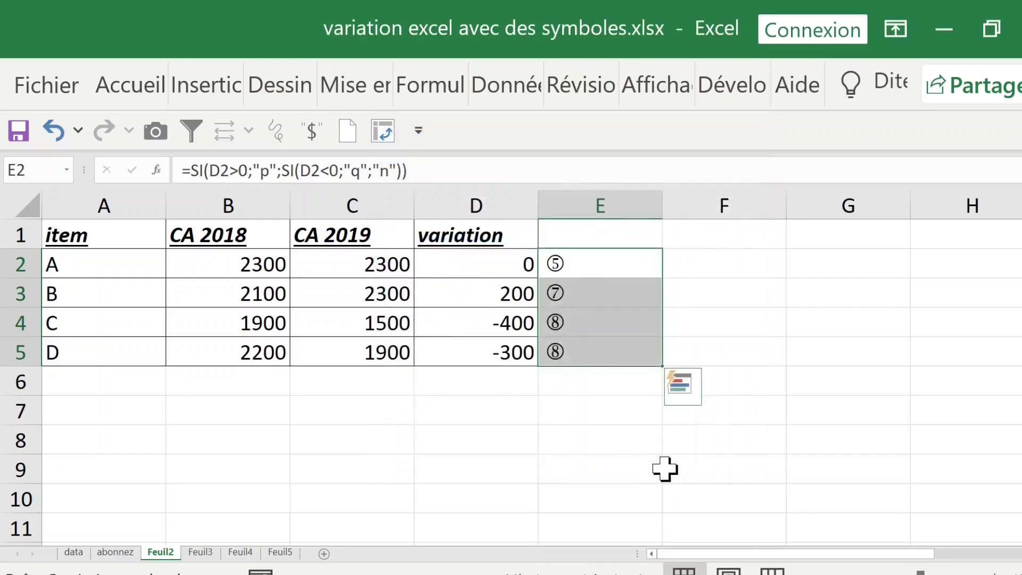
# Step: Change the font of E2:E5 to Wingdings 3 and check the formula in E3
pyautogui.rightClick(592, 272)
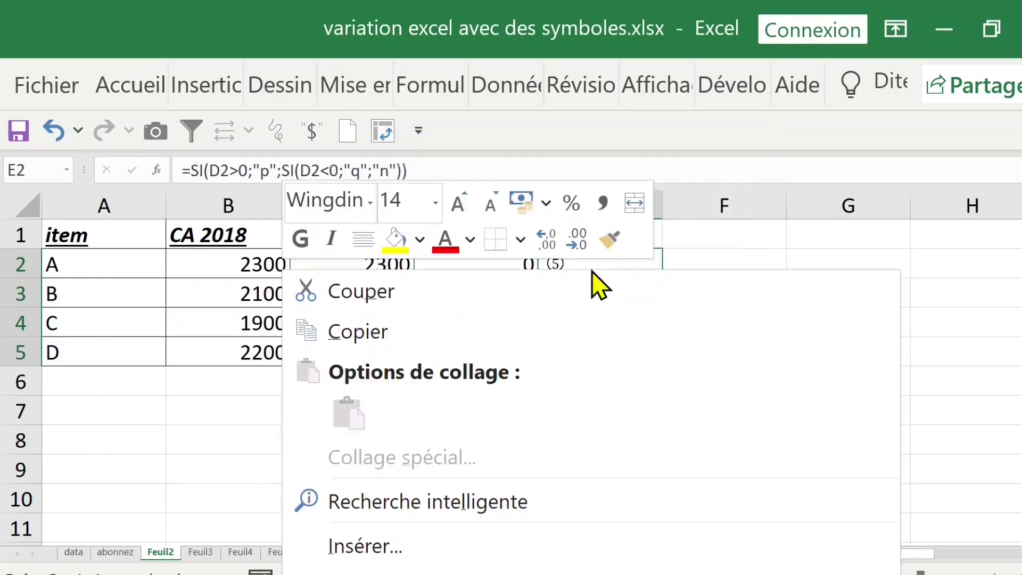
pyautogui.scroll(-6, 565, 331)
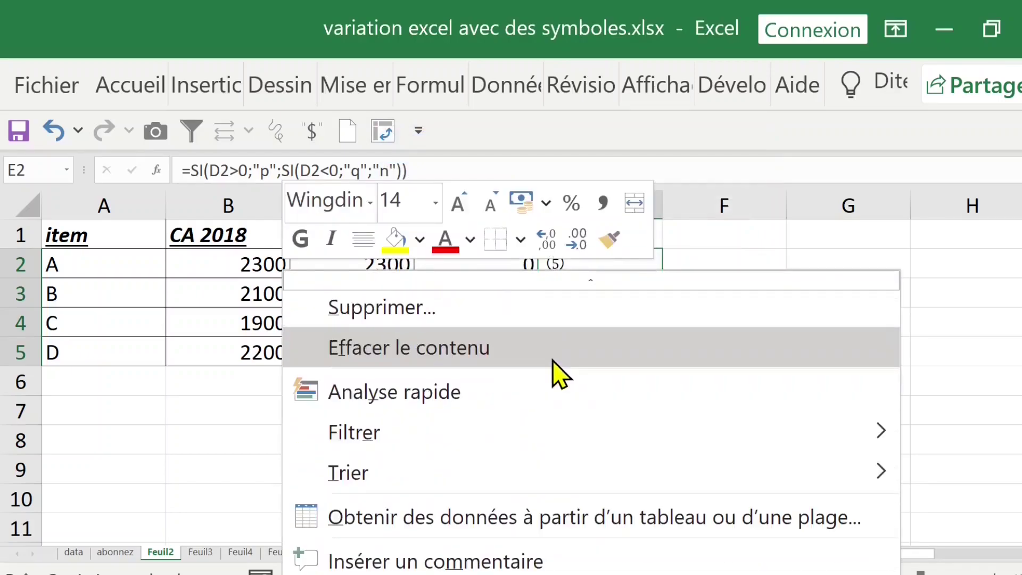
pyautogui.scroll(-1, 551, 360)
pyautogui.scroll(-2, 550, 362)
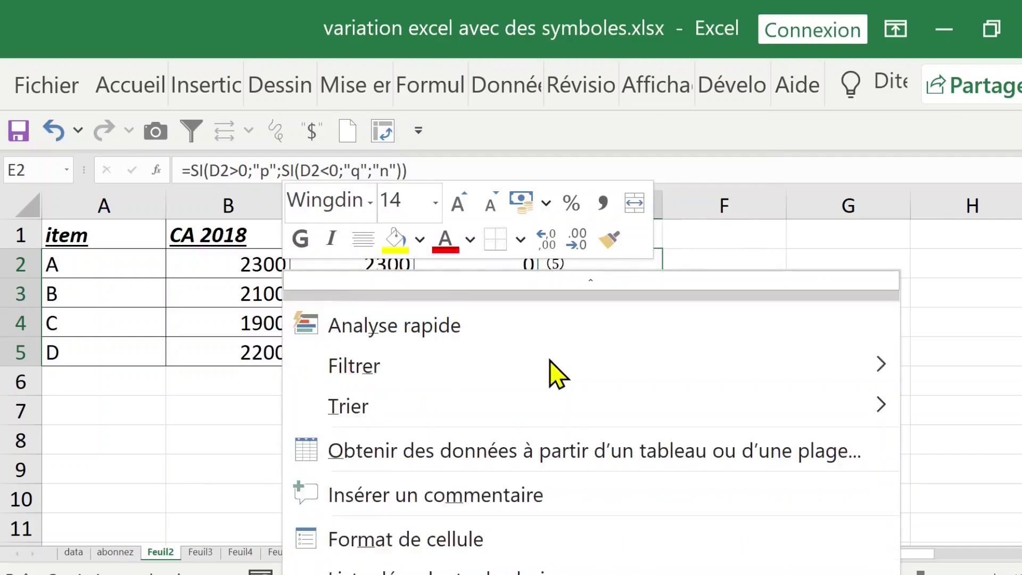
pyautogui.click(484, 511)
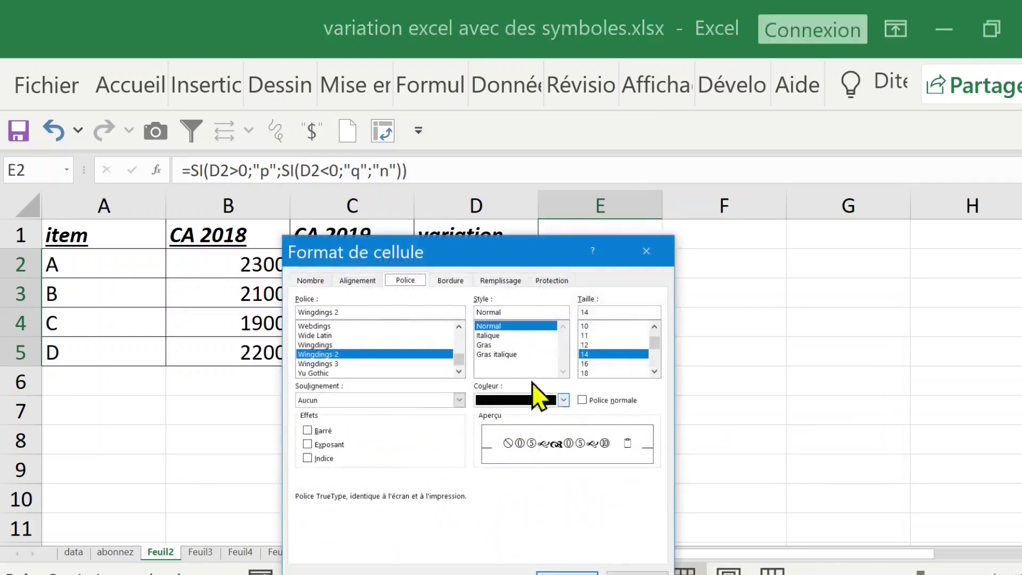
pyautogui.click(344, 365)
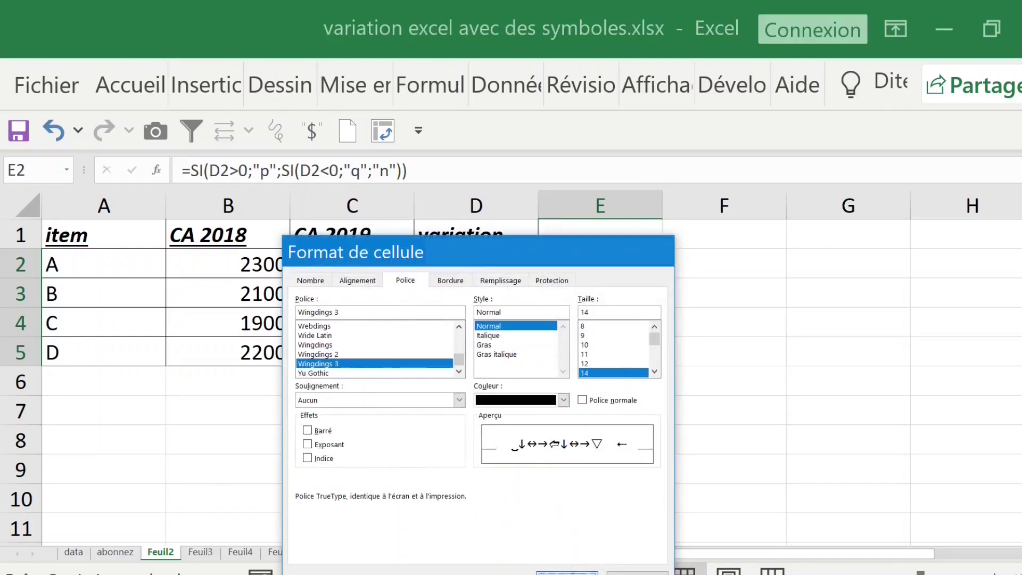
pyautogui.click(567, 572)
pyautogui.click(598, 404)
pyautogui.click(607, 295)
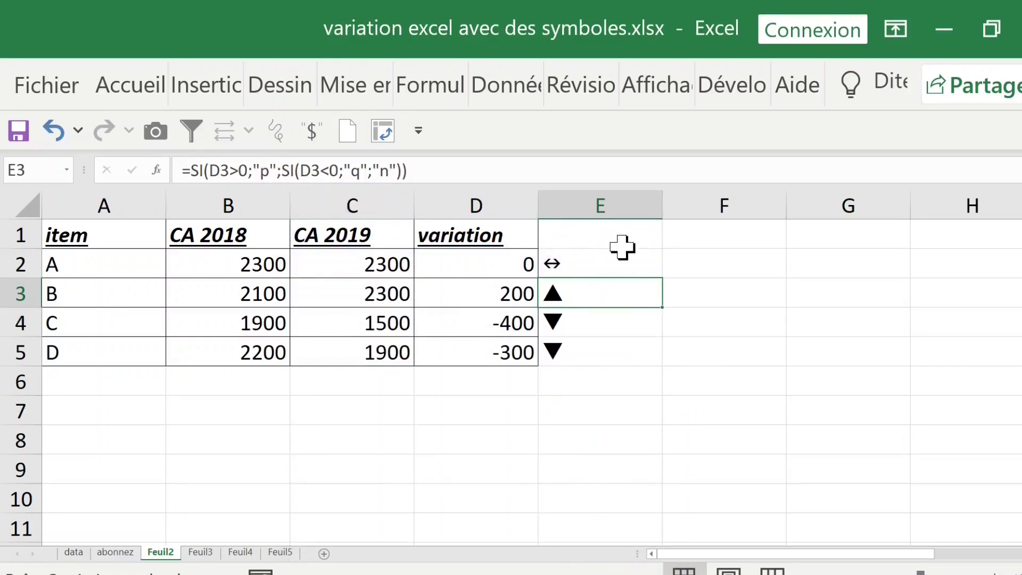
# Step: Enter the letters p, q and n in cells F2, F3 and F4 beside the arrow symbols
pyautogui.click(693, 260)
pyautogui.write('p')
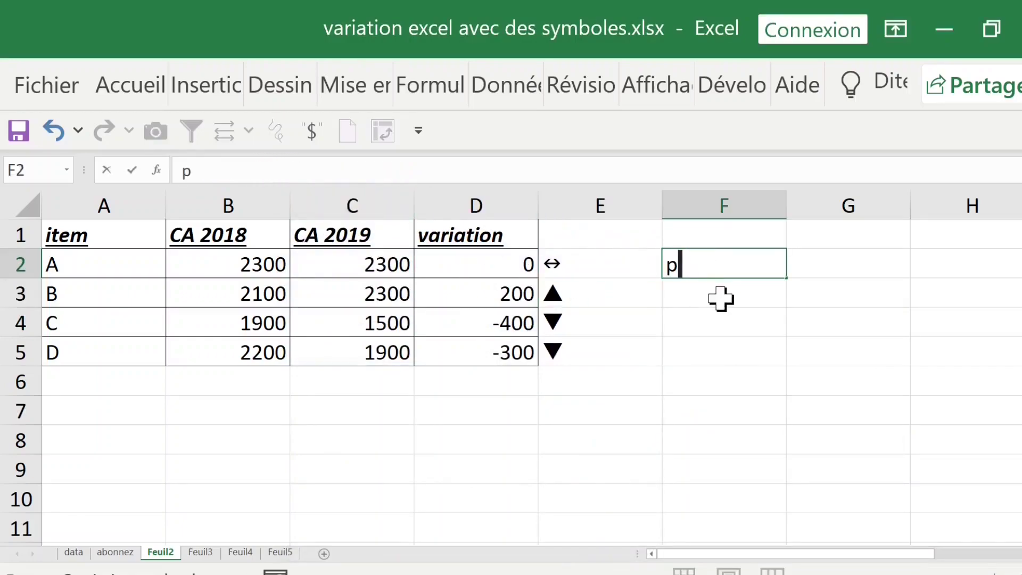
pyautogui.press('Return')
pyautogui.write('q')
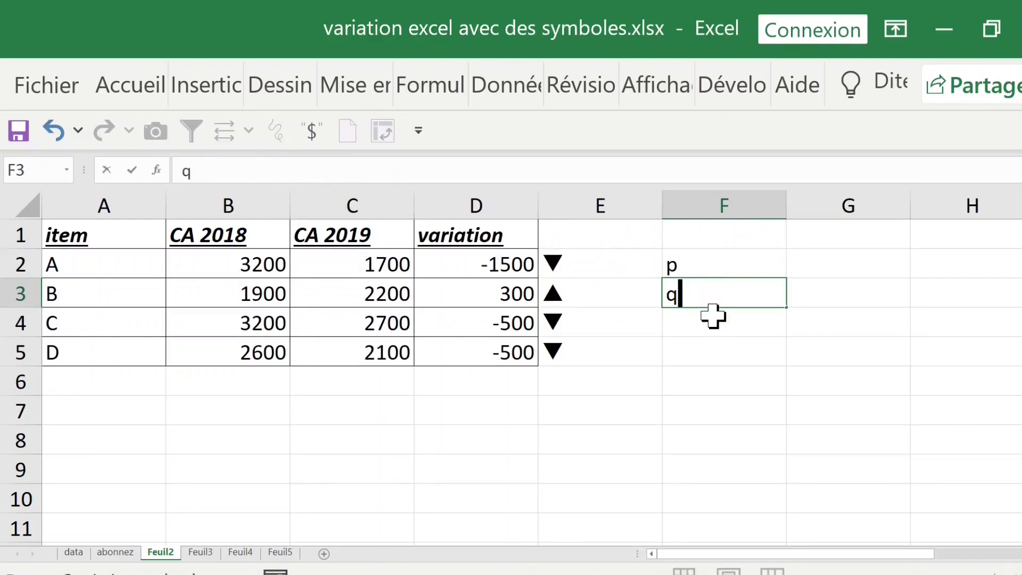
pyautogui.press('Return')
pyautogui.write('n')
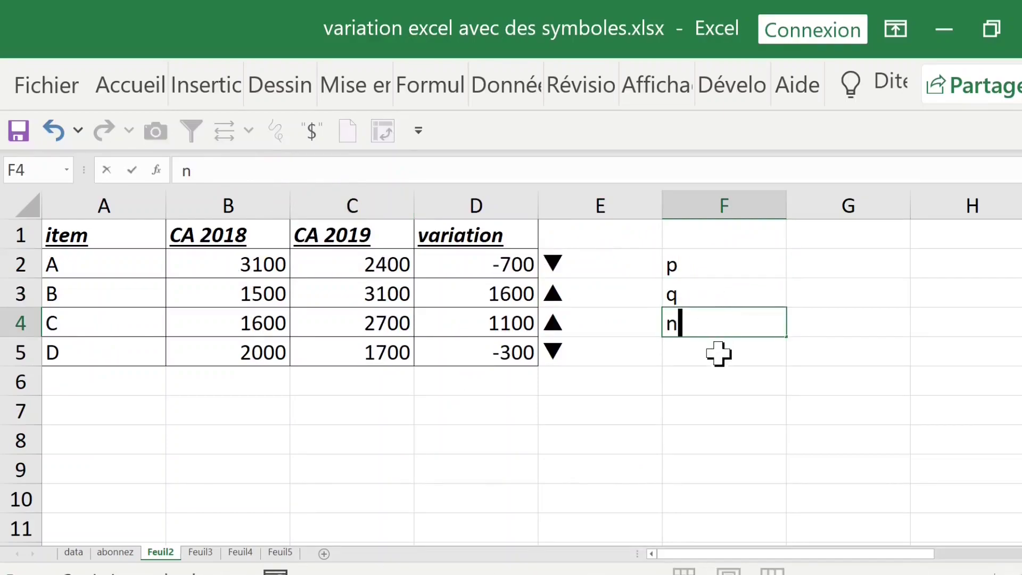
pyautogui.press('Return')
# Step: Compare the variations in D2:D5 with the symbols in E2:E5 and the letters in F2:F4
pyautogui.moveTo(582, 258); pyautogui.dragTo(588, 353)
pyautogui.moveTo(486, 265); pyautogui.dragTo(503, 351)
pyautogui.click(619, 267)
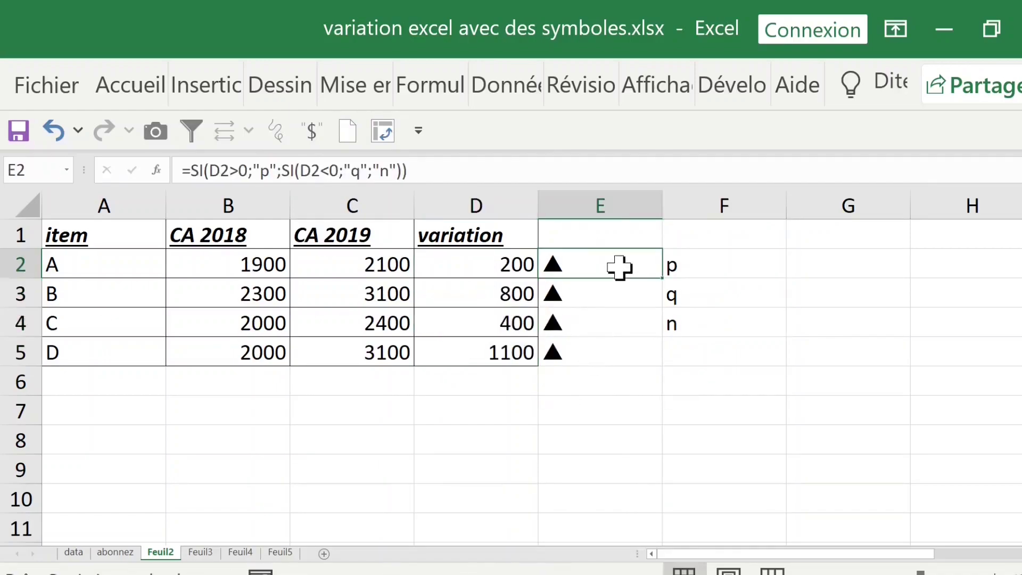
pyautogui.click(749, 267)
pyautogui.click(764, 323)
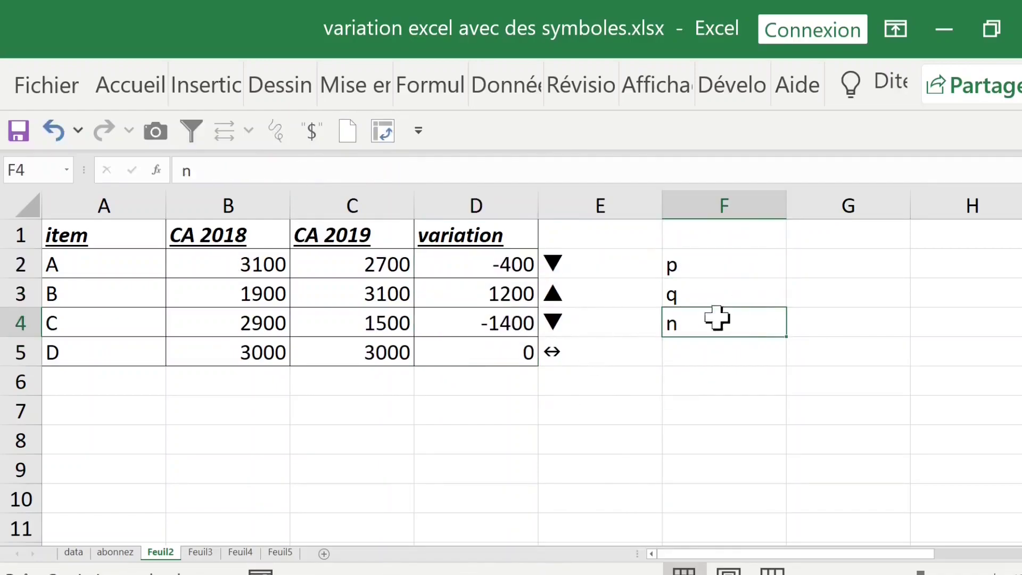
pyautogui.moveTo(482, 263); pyautogui.dragTo(557, 262)
pyautogui.moveTo(502, 292); pyautogui.dragTo(571, 290)
pyautogui.moveTo(512, 320); pyautogui.dragTo(564, 321)
pyautogui.click(572, 356)
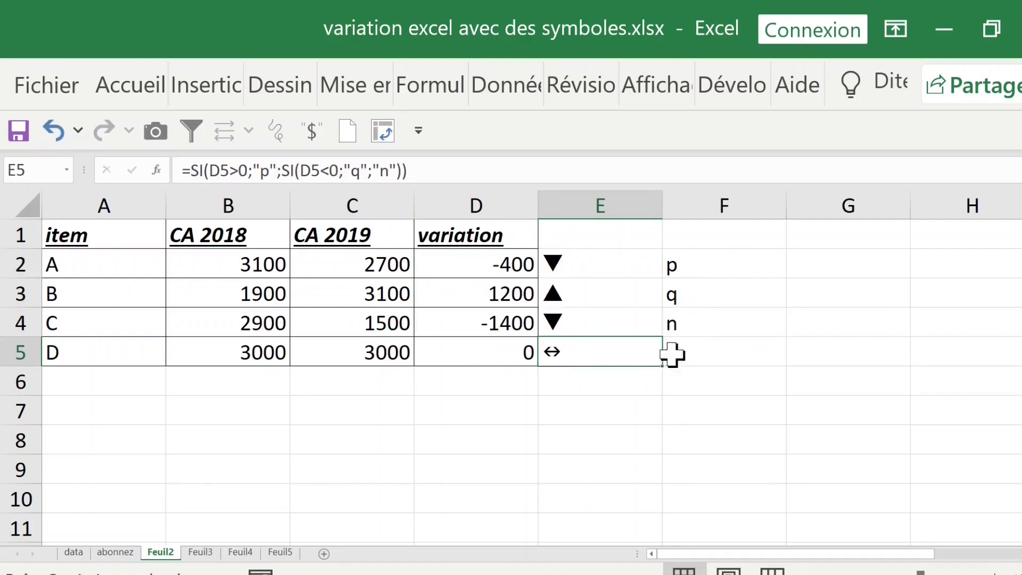
pyautogui.moveTo(680, 266); pyautogui.dragTo(690, 324)
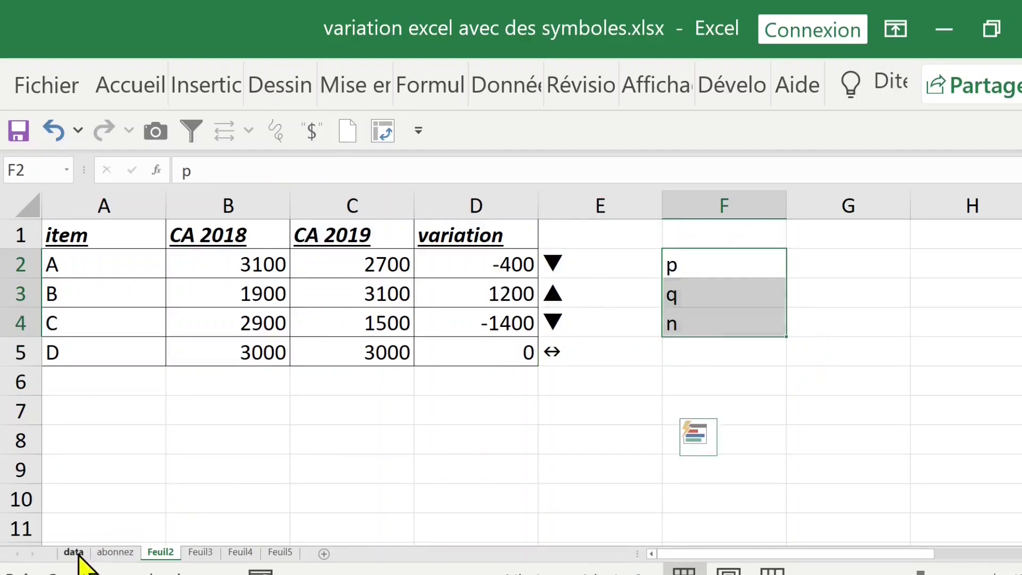
# Step: On sheet Feuil3, start an SI formula in E2 that tests D2<0 and returns "s" when true
pyautogui.click(74, 552)
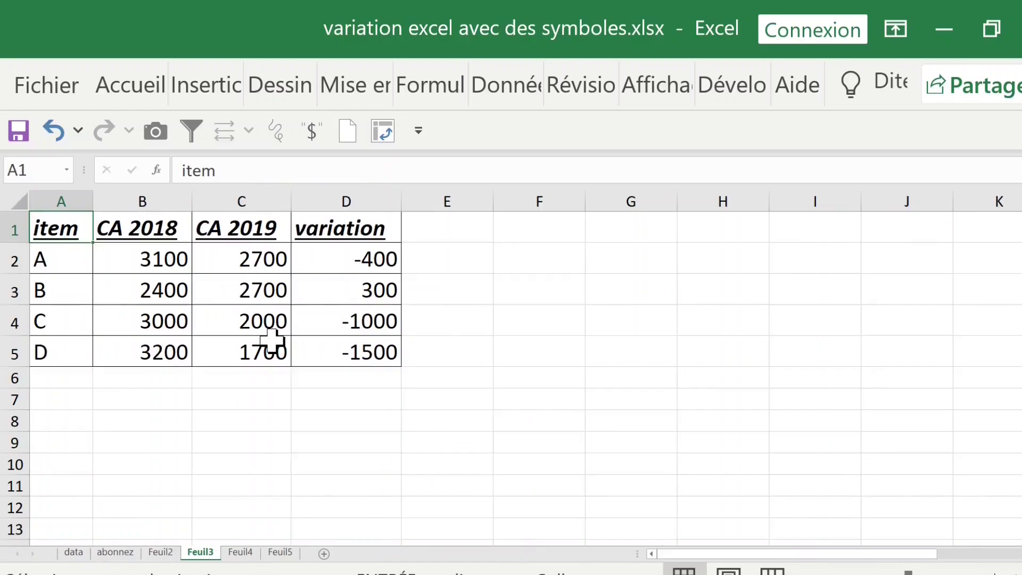
pyautogui.click(441, 264)
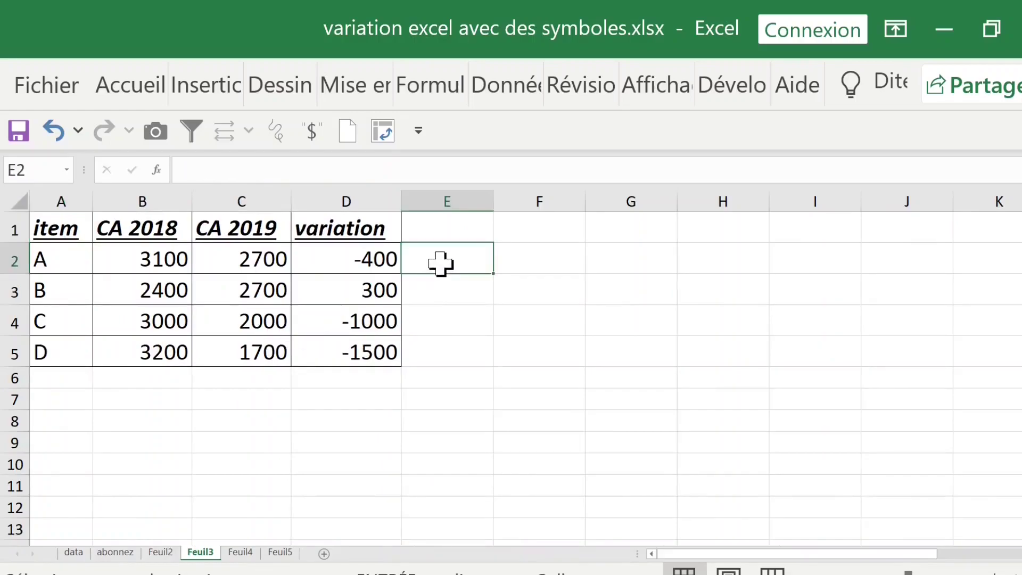
pyautogui.write('=si')
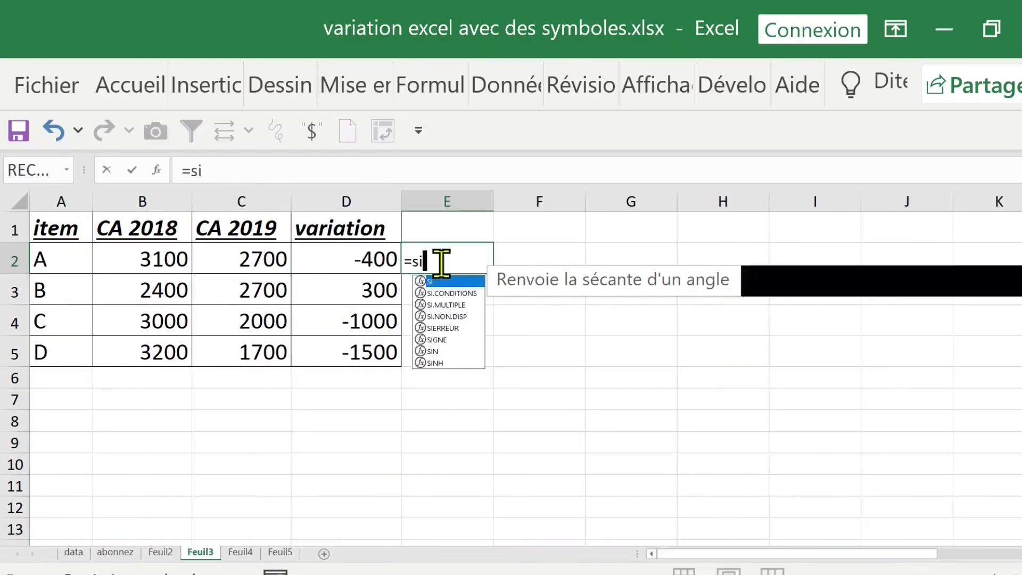
pyautogui.press('Tab')
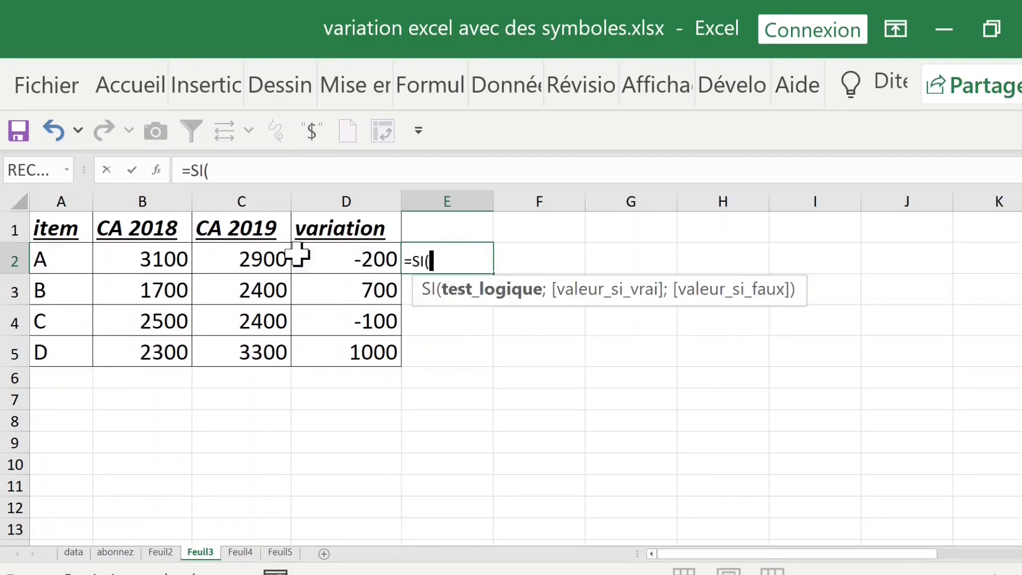
pyautogui.click(348, 255)
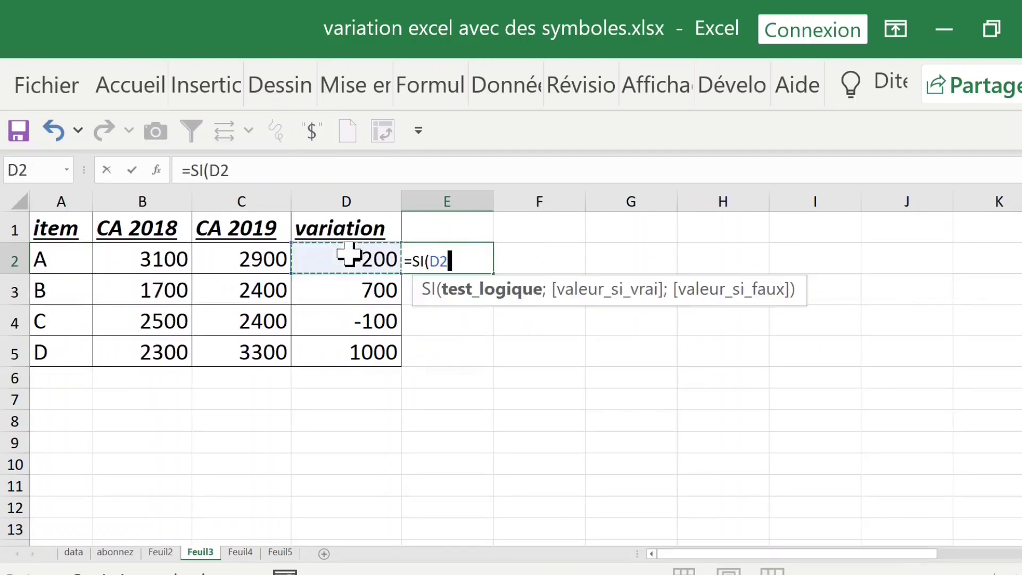
pyautogui.write('<0')
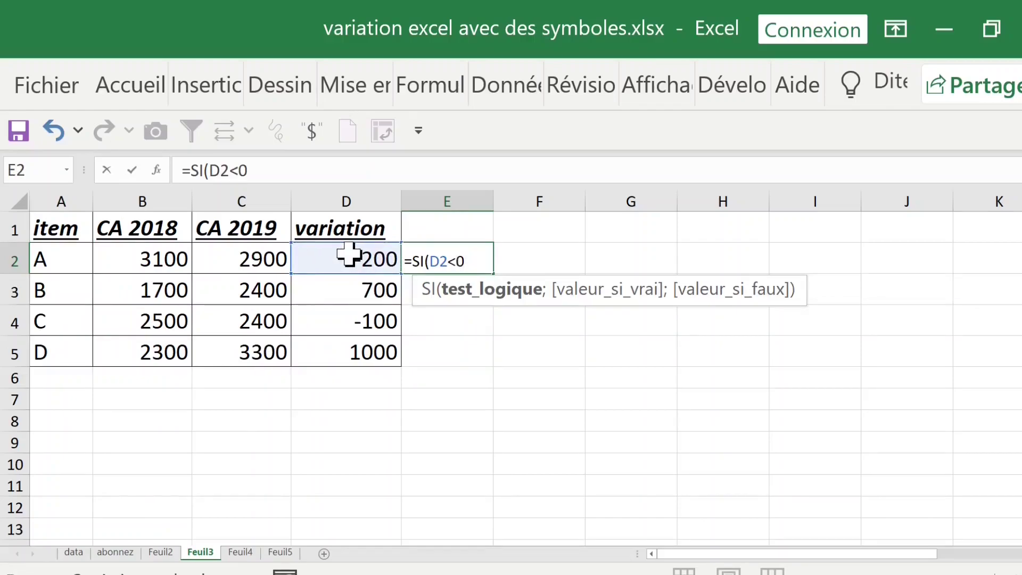
pyautogui.write(';')
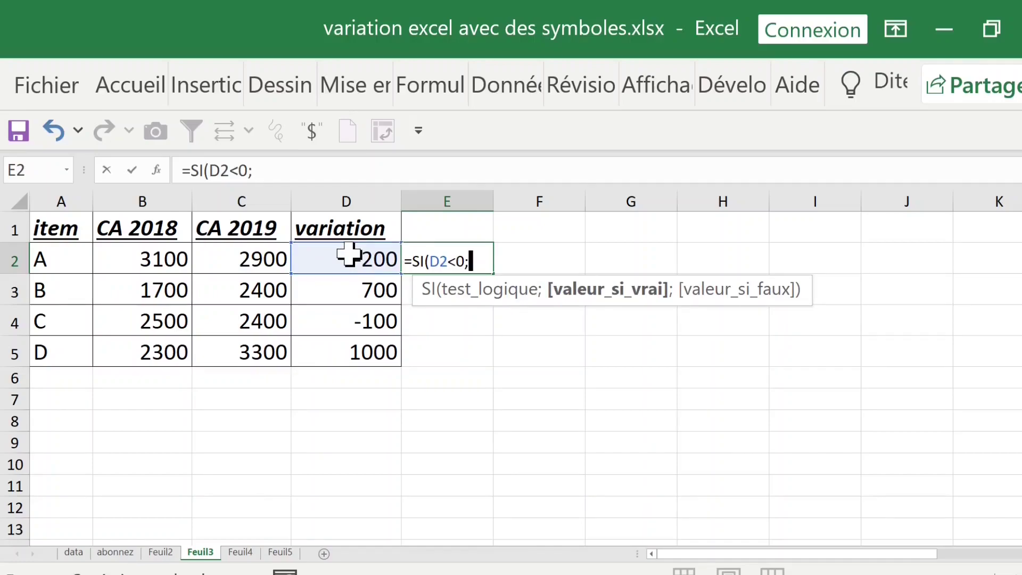
pyautogui.write('"s";')
# Step: Nest SI(D2>0;"r";"n" as the value-if-false argument of the E2 formula
pyautogui.write('si')
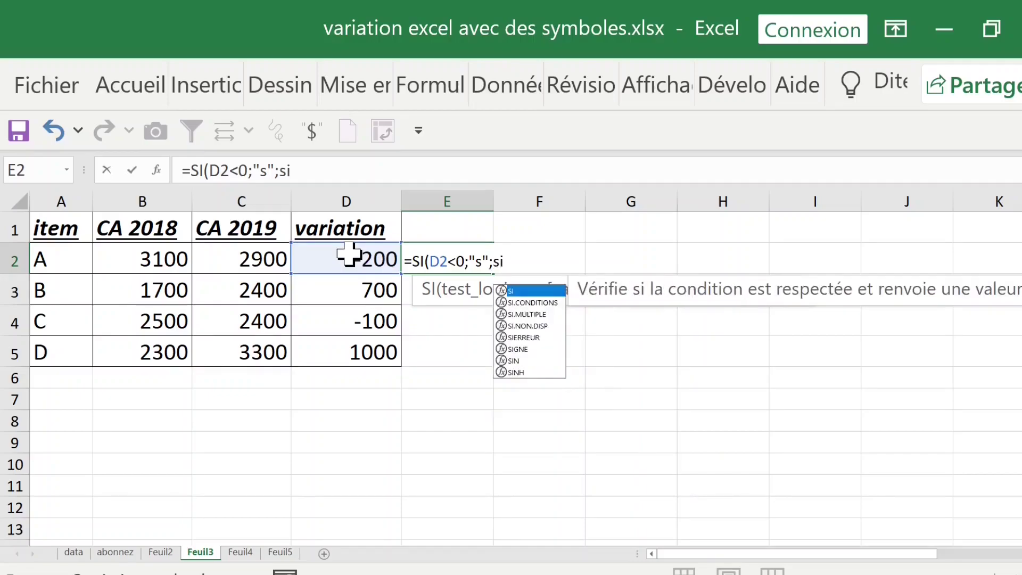
pyautogui.press('Tab')
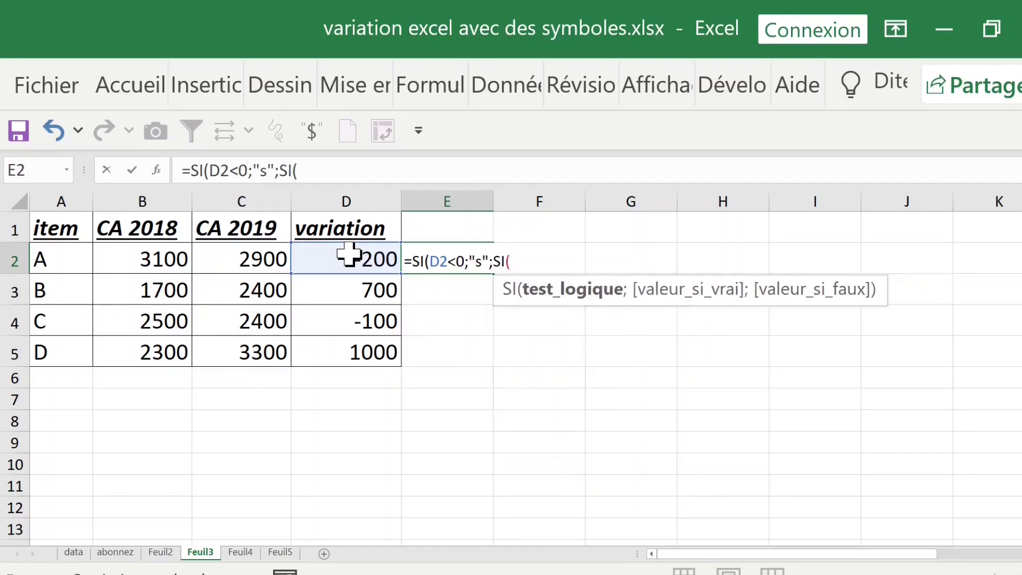
pyautogui.write('d2')
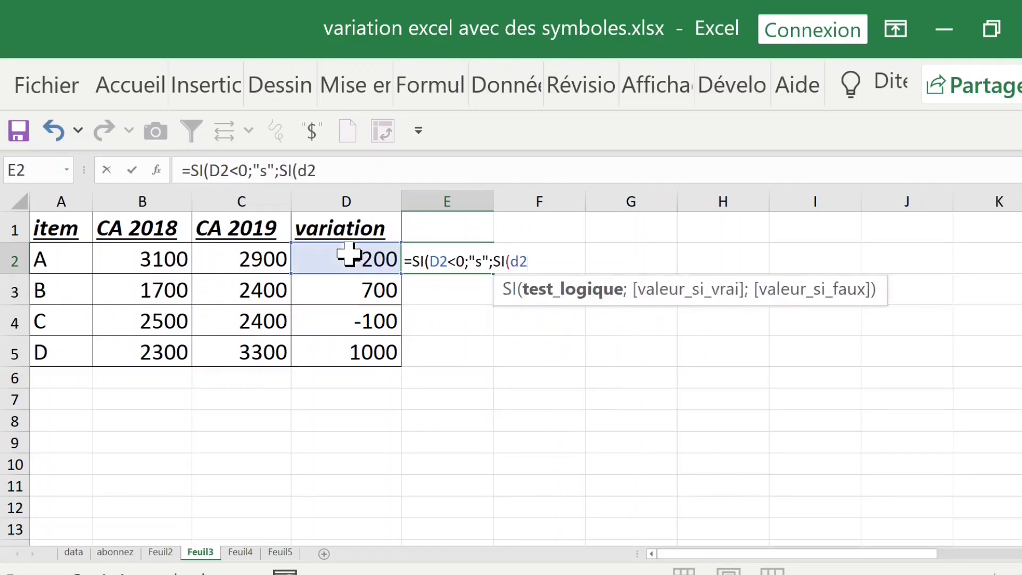
pyautogui.write('>0;"r')
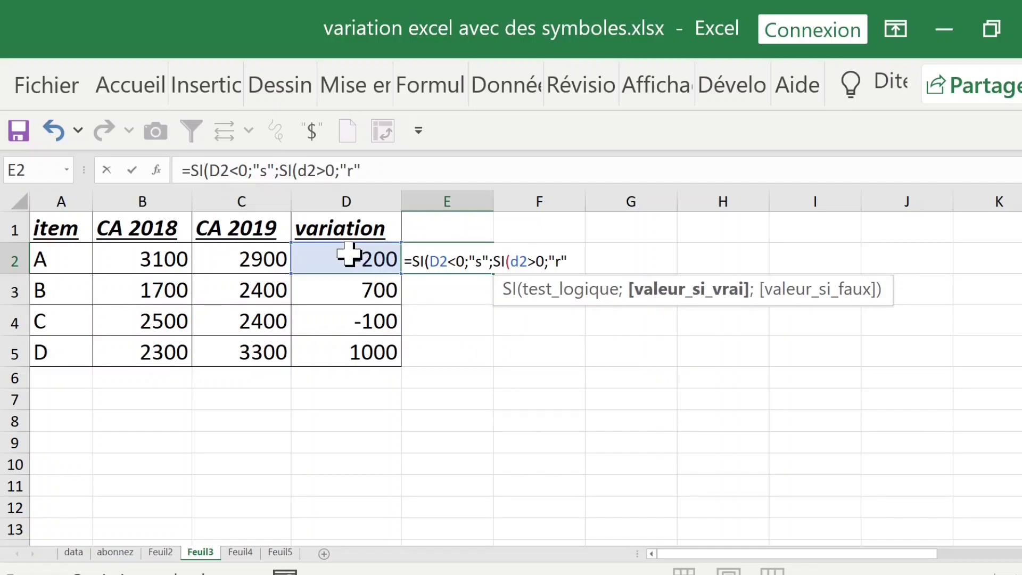
pyautogui.write('";')
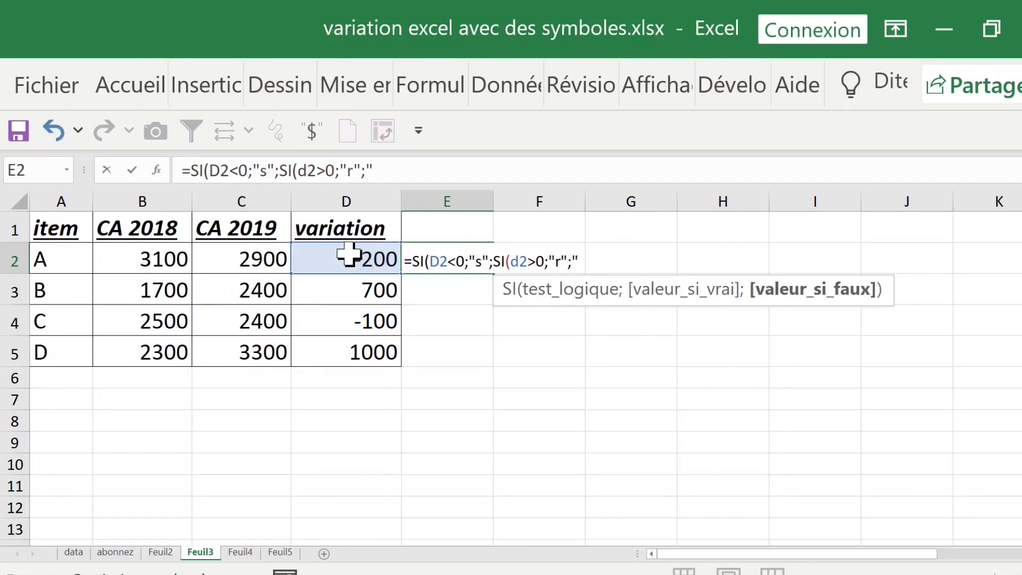
# Step: Review the arguments of the E2 formula, close both SI functions and validate the formula
pyautogui.moveTo(210, 169); pyautogui.dragTo(248, 169)
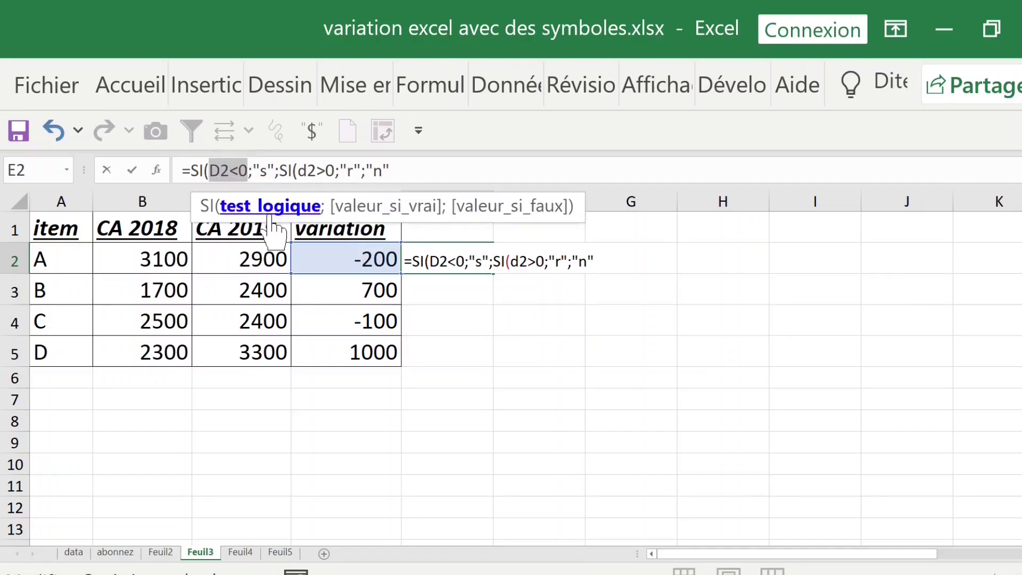
pyautogui.click(271, 171)
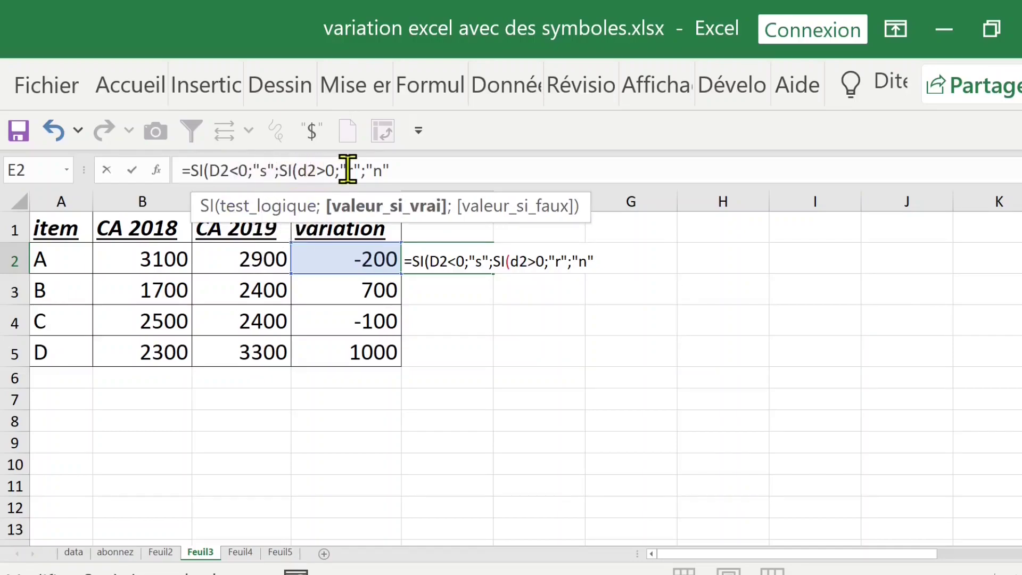
pyautogui.press('End')
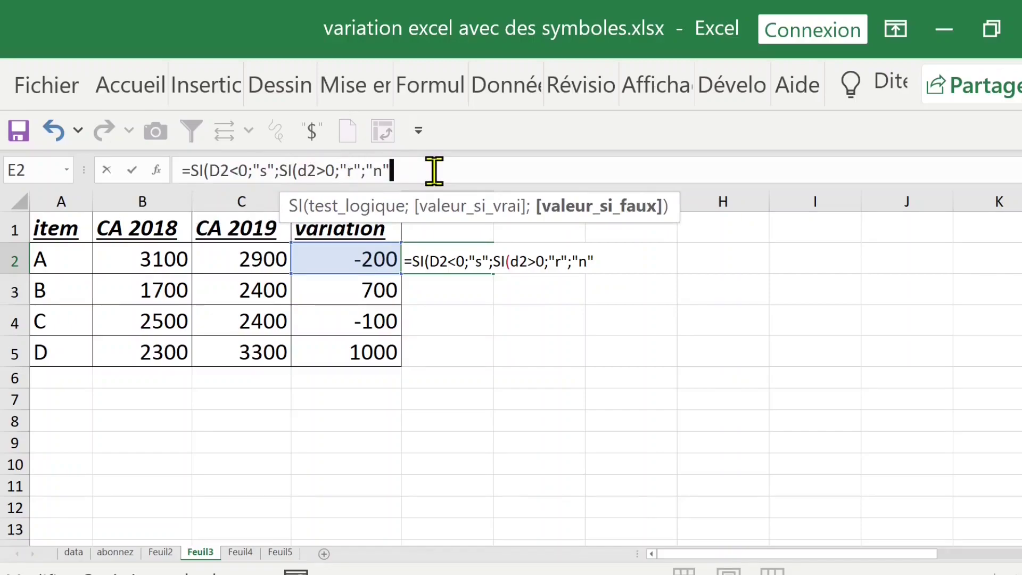
pyautogui.write(')')
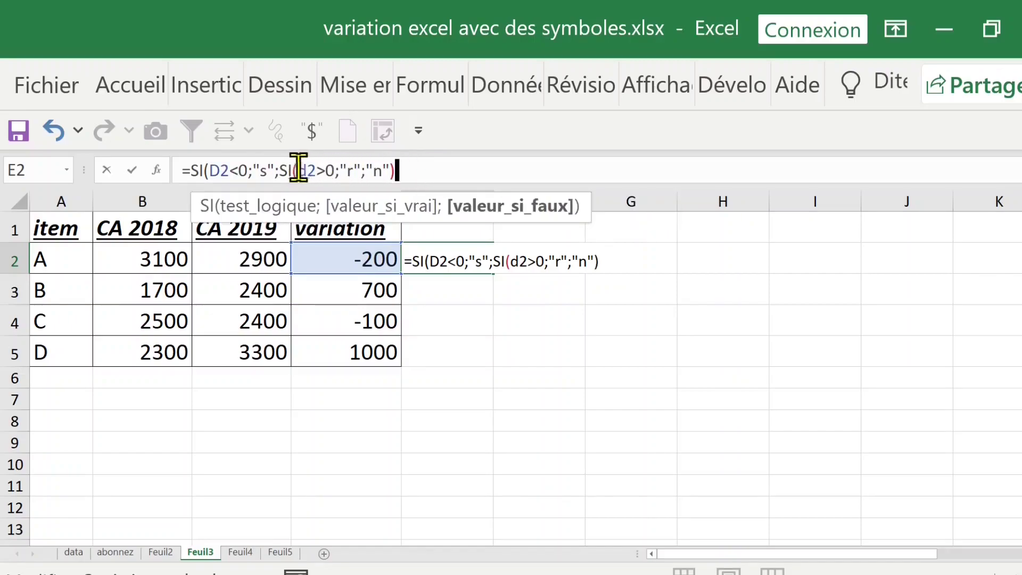
pyautogui.moveTo(281, 169); pyautogui.dragTo(399, 169)
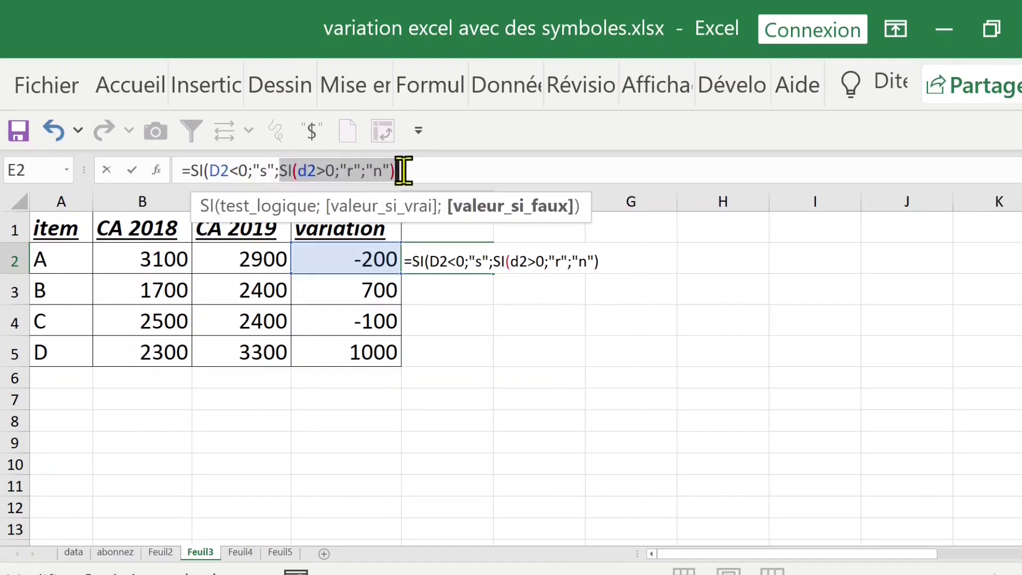
pyautogui.click(450, 170)
pyautogui.write(')')
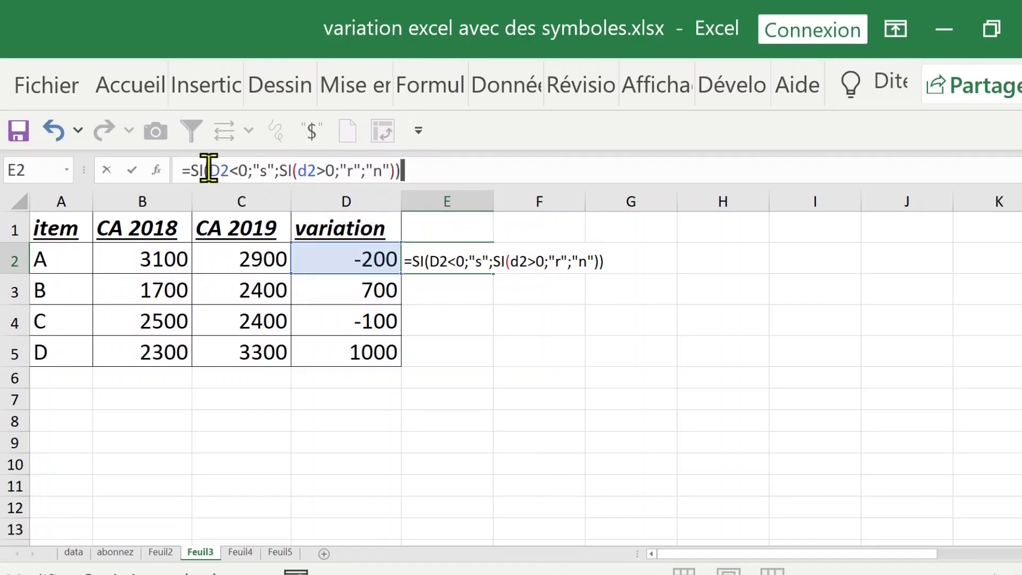
pyautogui.press('Return')
# Step: Copy the E2 formula down to E5 and recalculate the sheet
pyautogui.click(452, 265)
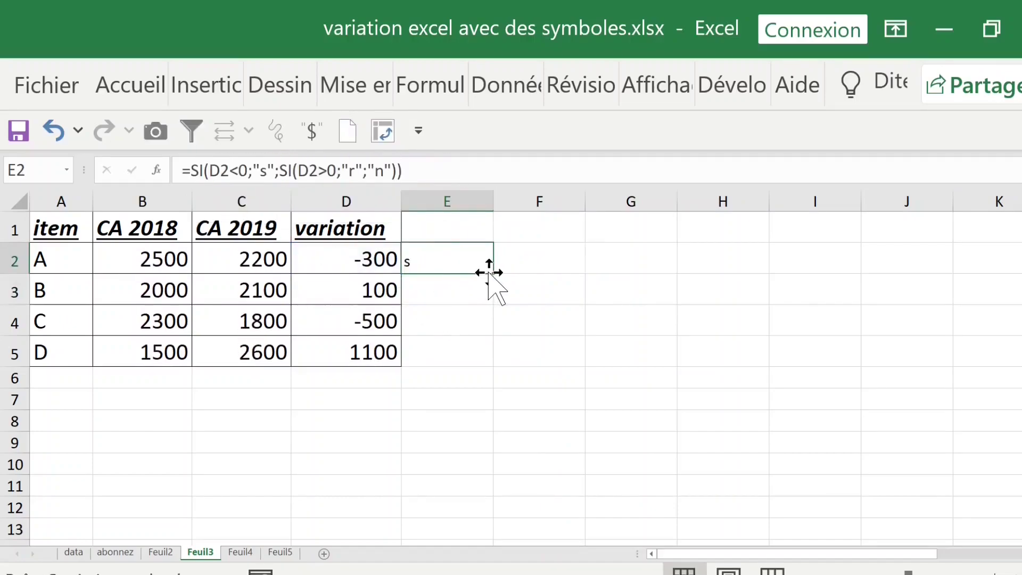
pyautogui.moveTo(493, 273); pyautogui.dragTo(492, 365)
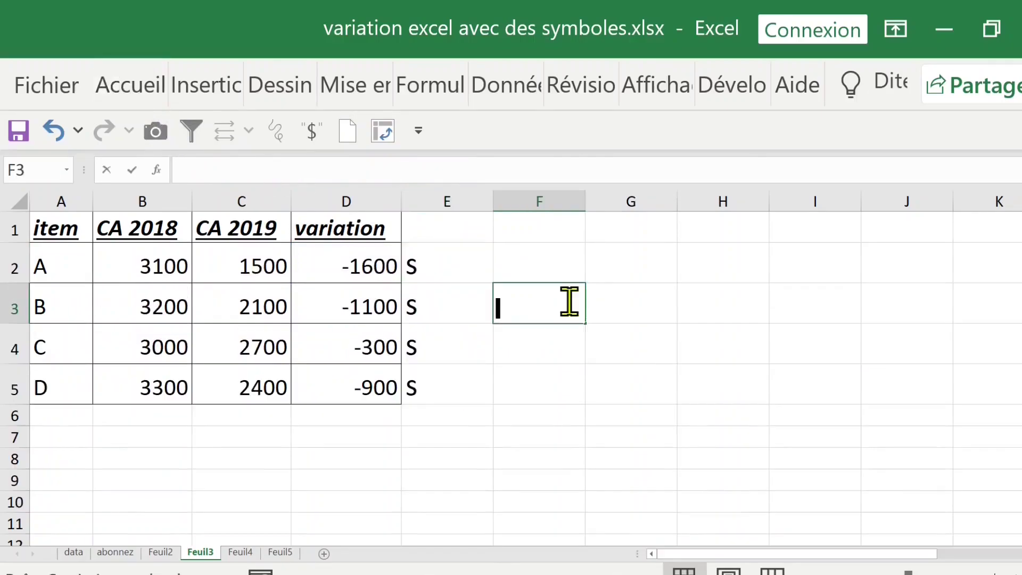
pyautogui.click(646, 304)
pyautogui.press('F9')
# Step: Set the font of the letter formulas in E2:E5 on Feuil3 to Wingdings 3
pyautogui.moveTo(424, 270); pyautogui.dragTo(435, 391)
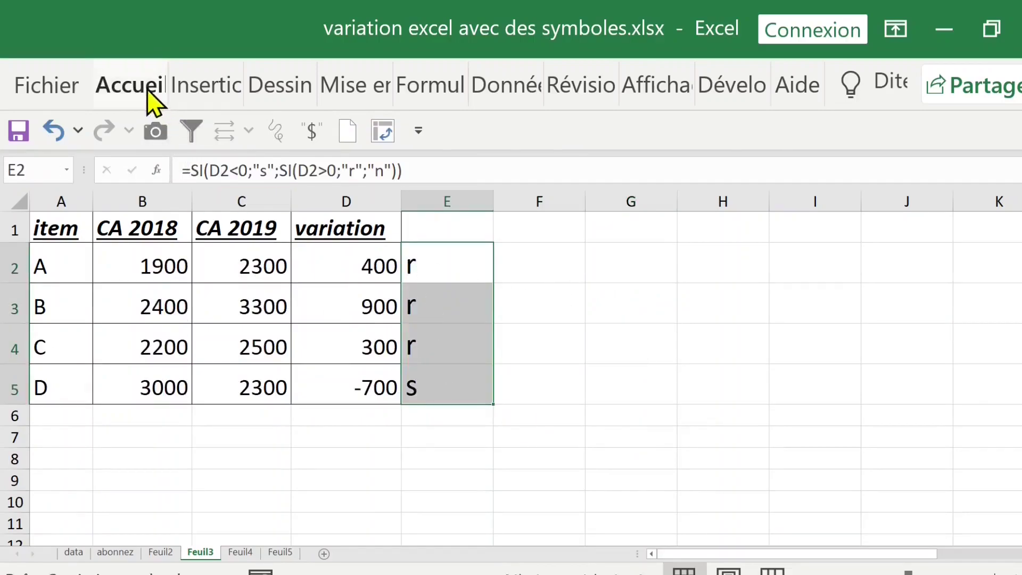
pyautogui.click(145, 86)
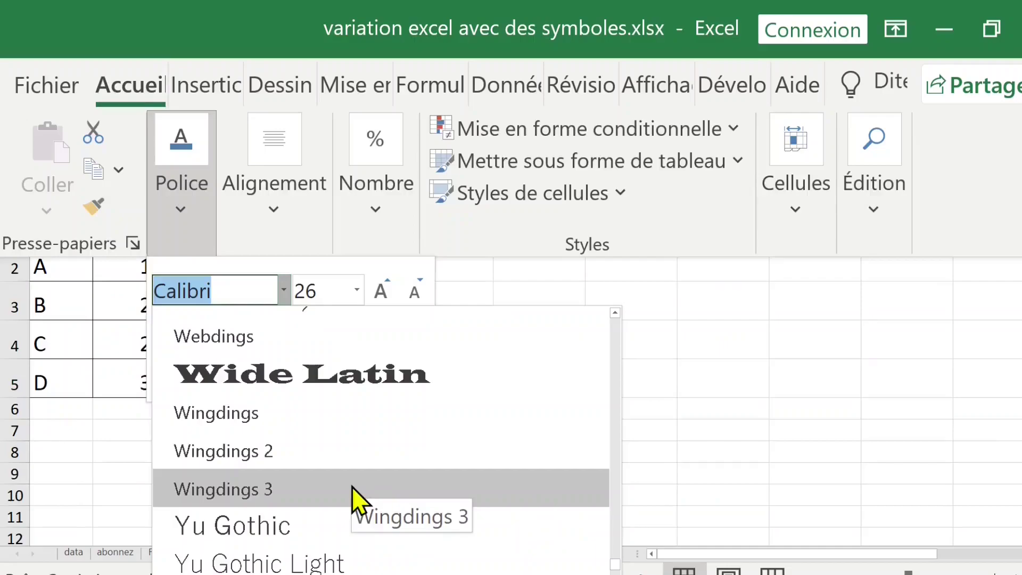
pyautogui.click(353, 489)
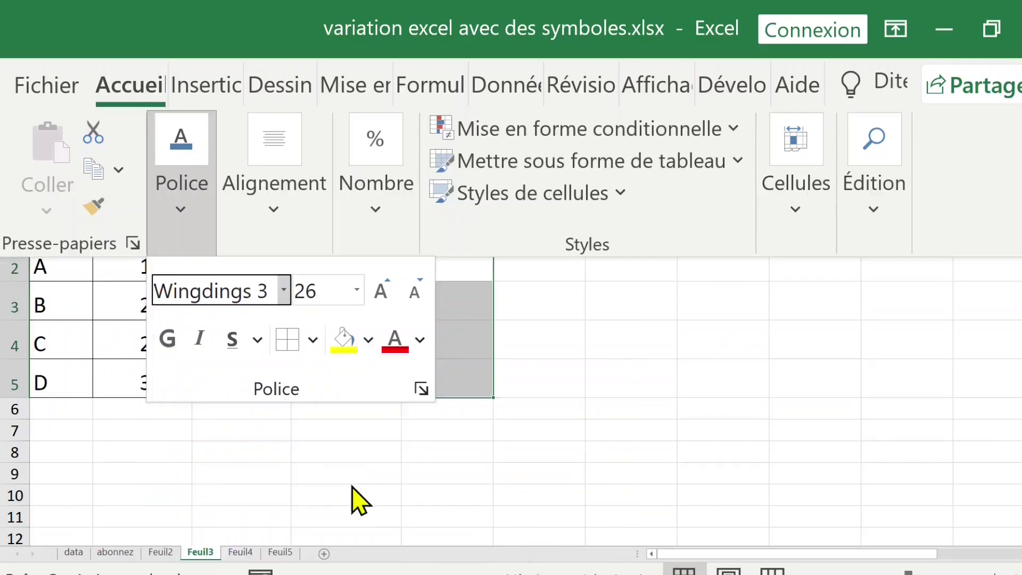
pyautogui.press('Escape')
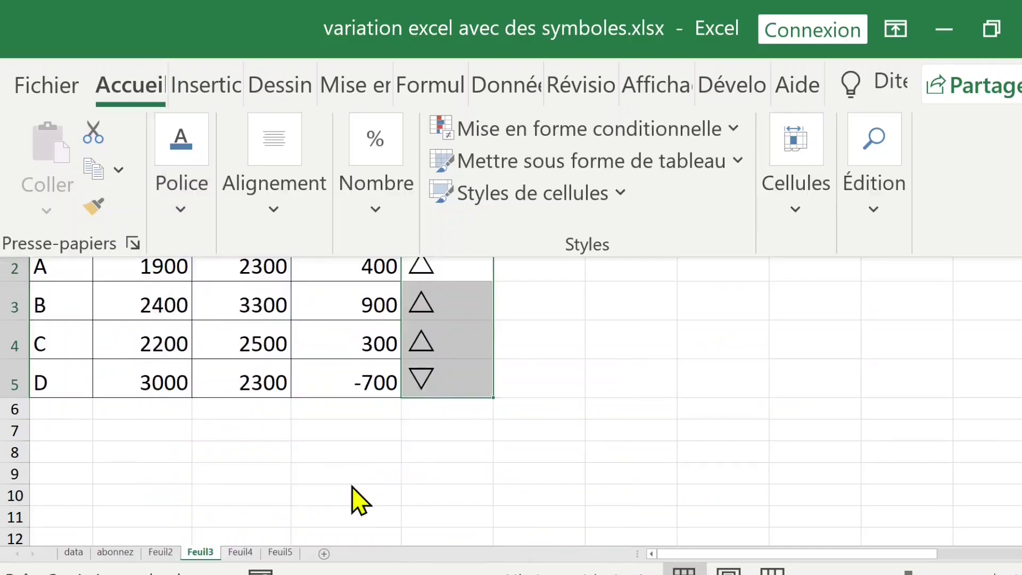
pyautogui.click(514, 419)
pyautogui.click(550, 349)
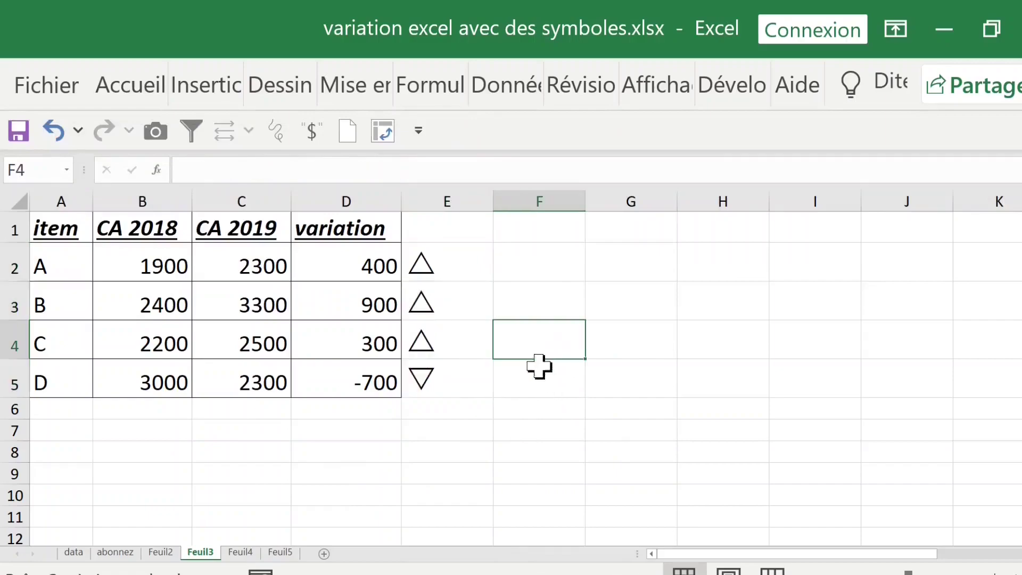
# Step: Check the E2 formula against its symbol and recalculate the sheet to test the symbols in E2:E5
pyautogui.click(442, 266)
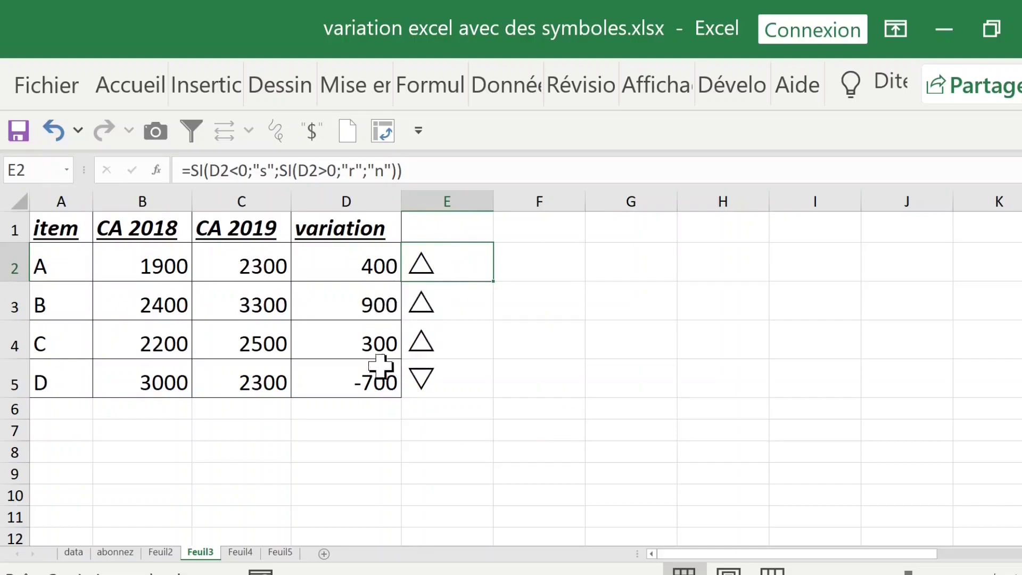
pyautogui.click(477, 340)
pyautogui.click(559, 311)
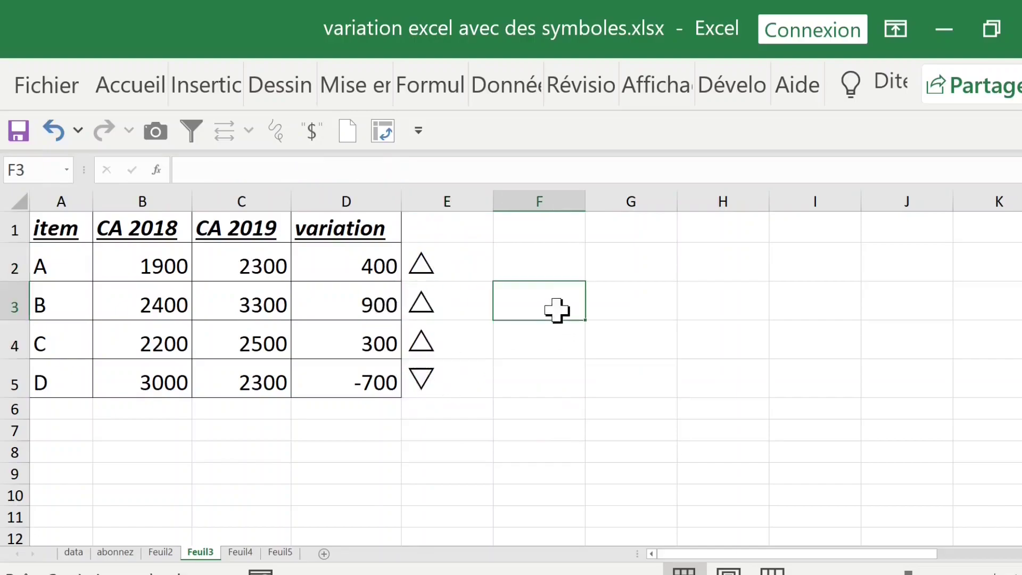
pyautogui.doubleClick(541, 299)
pyautogui.press('Return')
pyautogui.click(532, 285)
pyautogui.doubleClick(533, 286)
pyautogui.click(658, 332)
pyautogui.press('F9')
pyautogui.click(426, 264)
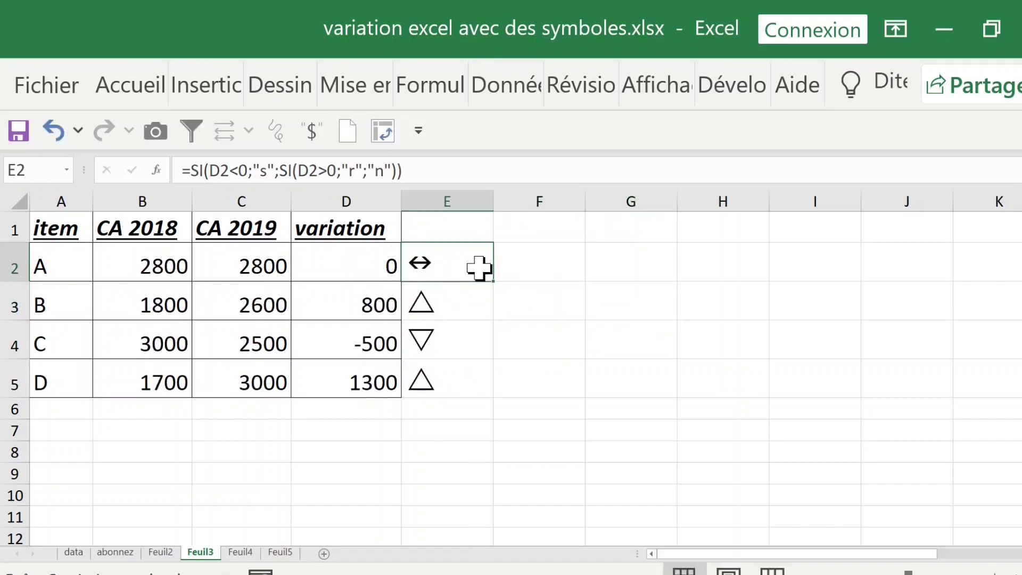
# Step: Recalculate Feuil3 several more times to test the outlined triangle symbols in E2:E5
pyautogui.press('F9')
pyautogui.press('F9')
pyautogui.press('F9')
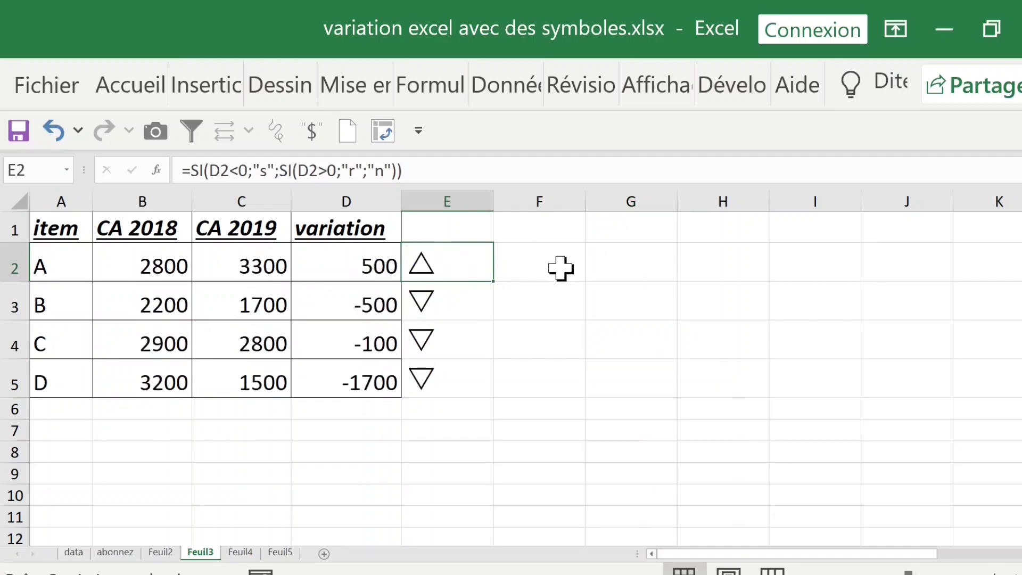
pyautogui.press('F9')
pyautogui.press('F9')
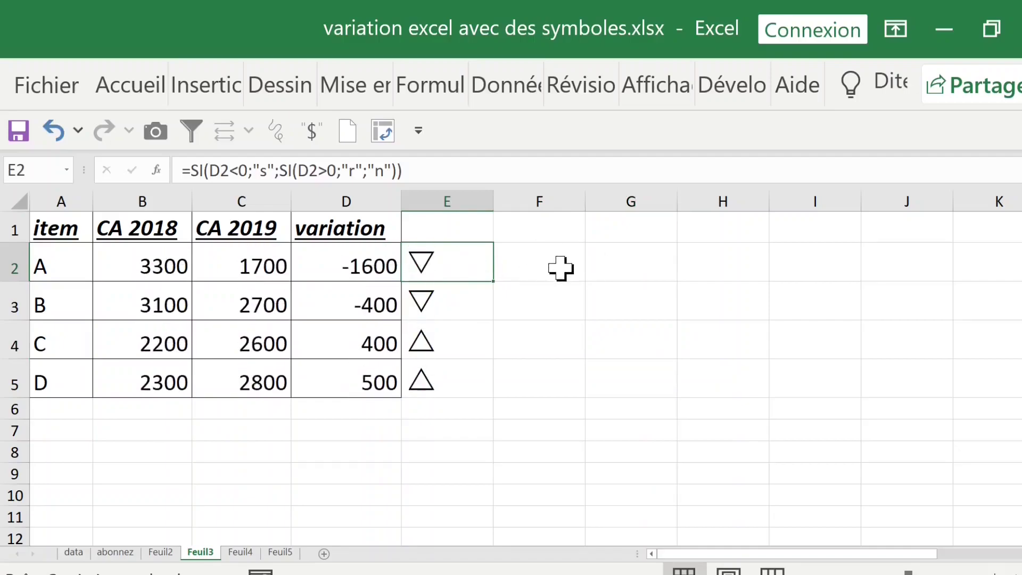
# Step: Switch to Feuil4 and clear the existing variation formulas in D2:D5
pyautogui.hotkey('ctrl', 'pagedown')
pyautogui.moveTo(247, 258); pyautogui.dragTo(256, 363)
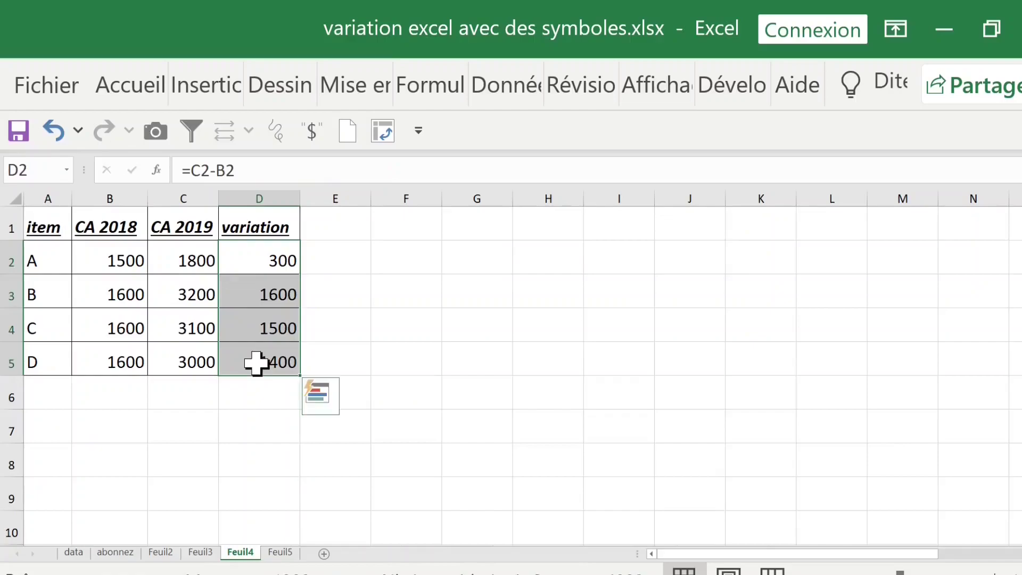
pyautogui.press('Delete')
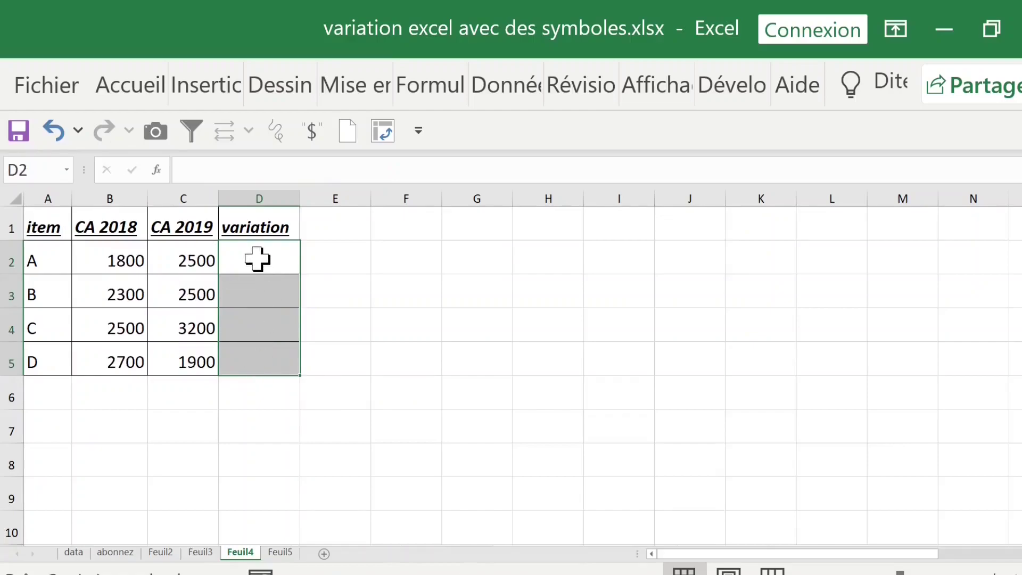
# Step: Calculate the variation in D2 with =C2-B2 and copy the formula down to D5
pyautogui.write('=')
pyautogui.click(205, 259)
pyautogui.write('-')
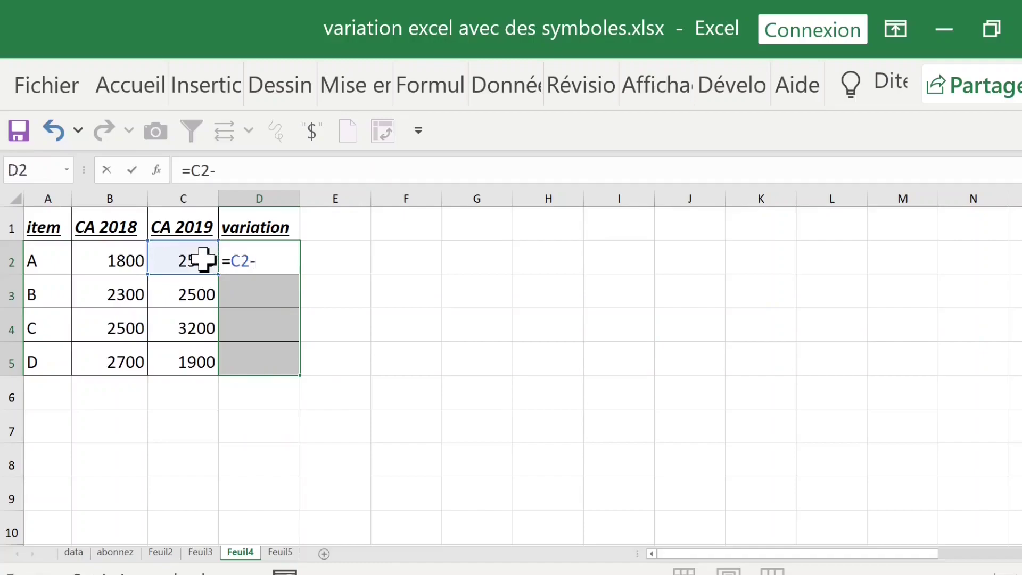
pyautogui.click(116, 259)
pyautogui.press('Return')
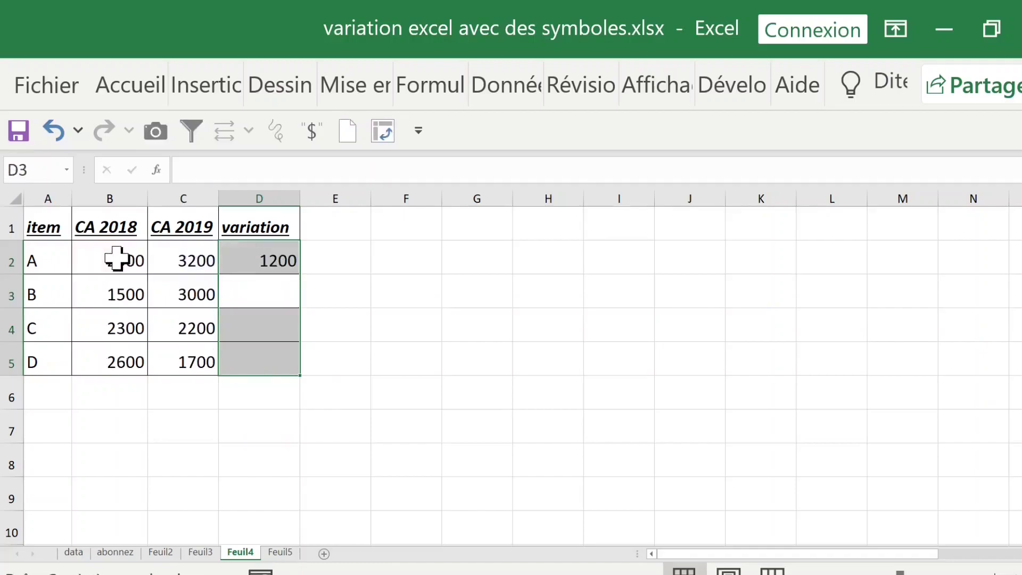
pyautogui.click(261, 259)
pyautogui.moveTo(302, 358); pyautogui.dragTo(301, 370)
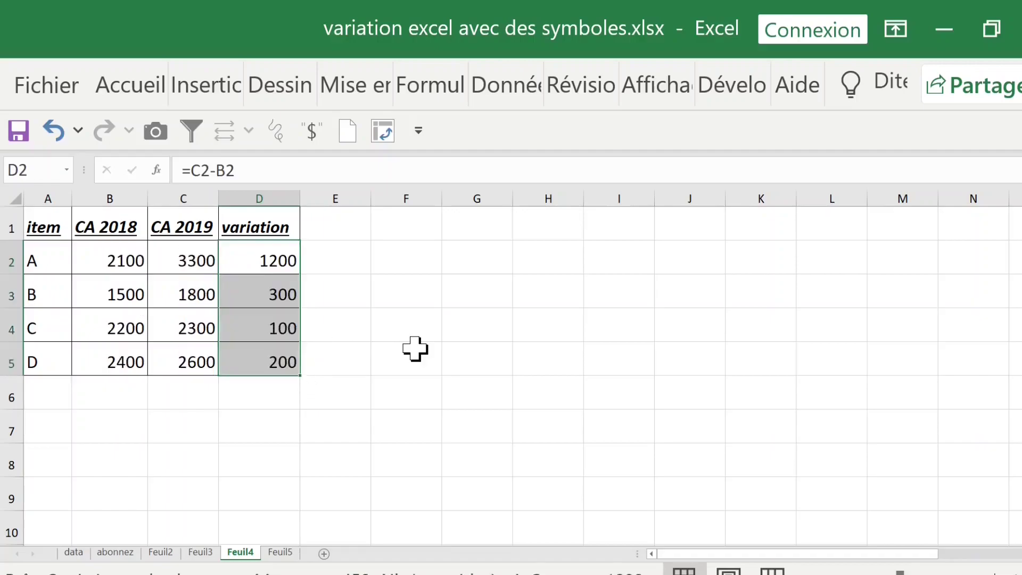
# Step: Enter the nested formula =SI(D2>0;"h";SI(D2<0;"i";"")) in E2
pyautogui.scroll(1, 415, 349)
pyautogui.click(346, 285)
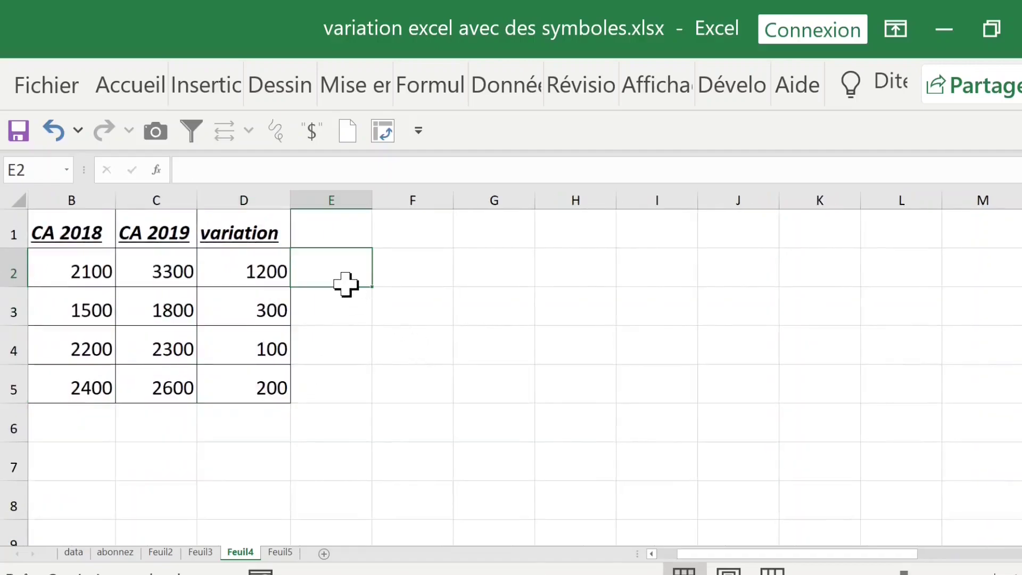
pyautogui.write('=SI(')
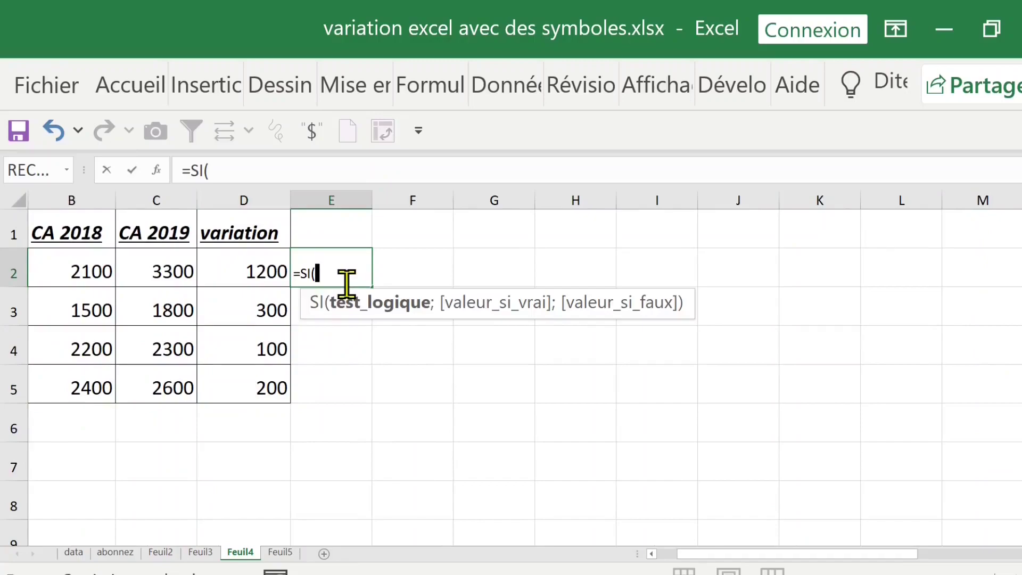
pyautogui.click(254, 273)
pyautogui.write('>0;"')
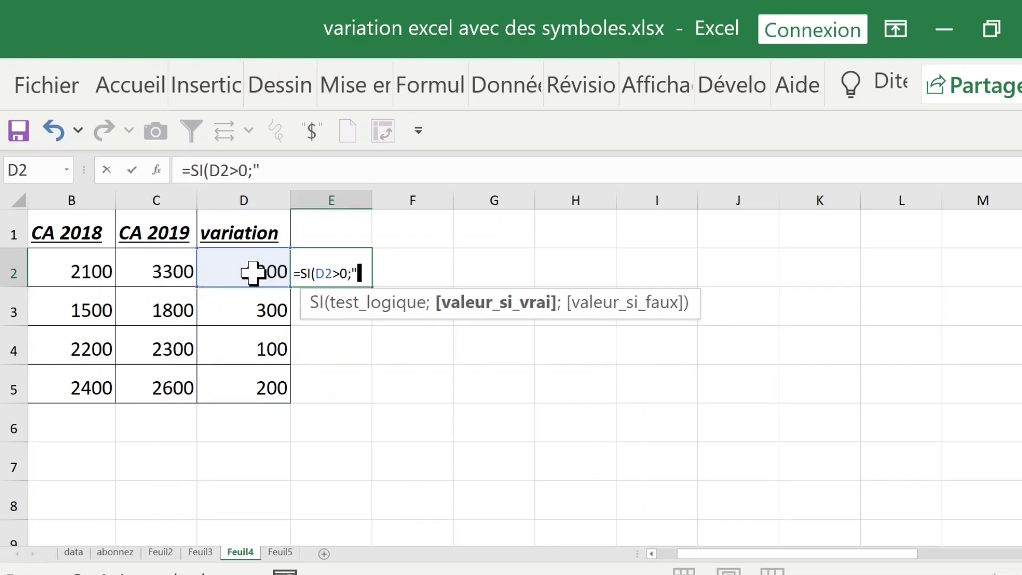
pyautogui.write('h";SI(d2')
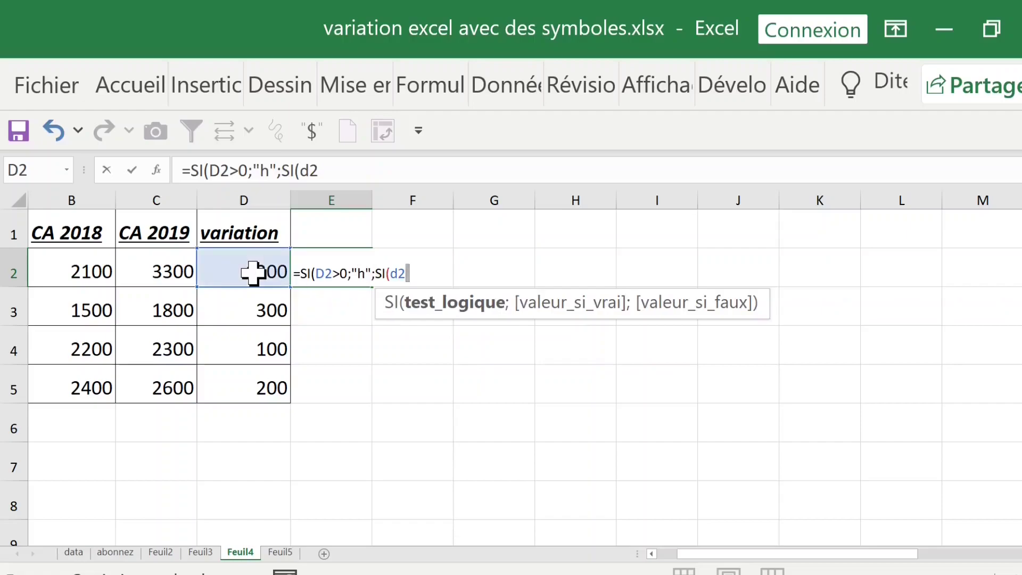
pyautogui.write('<0;')
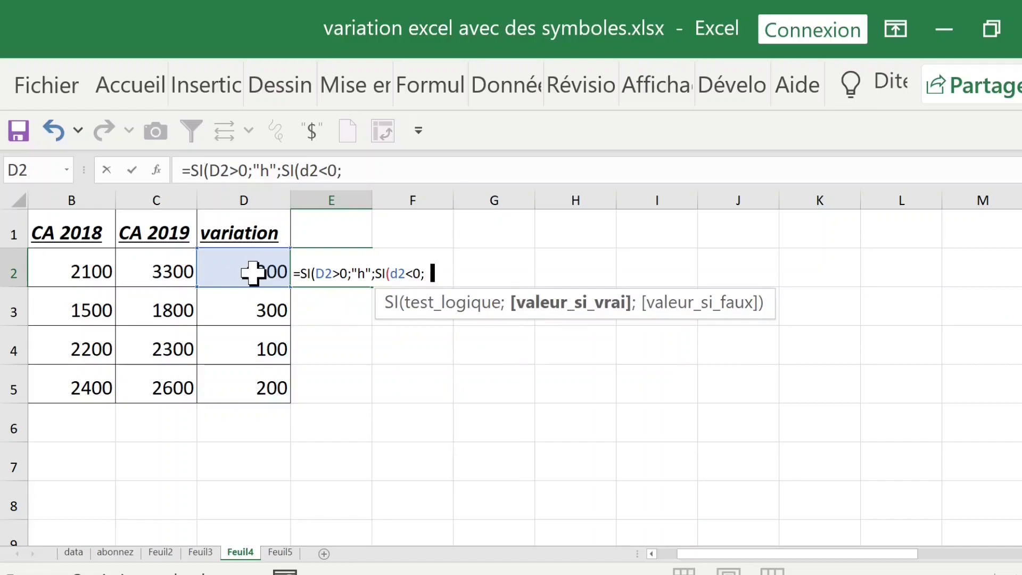
pyautogui.write('"i";"")')
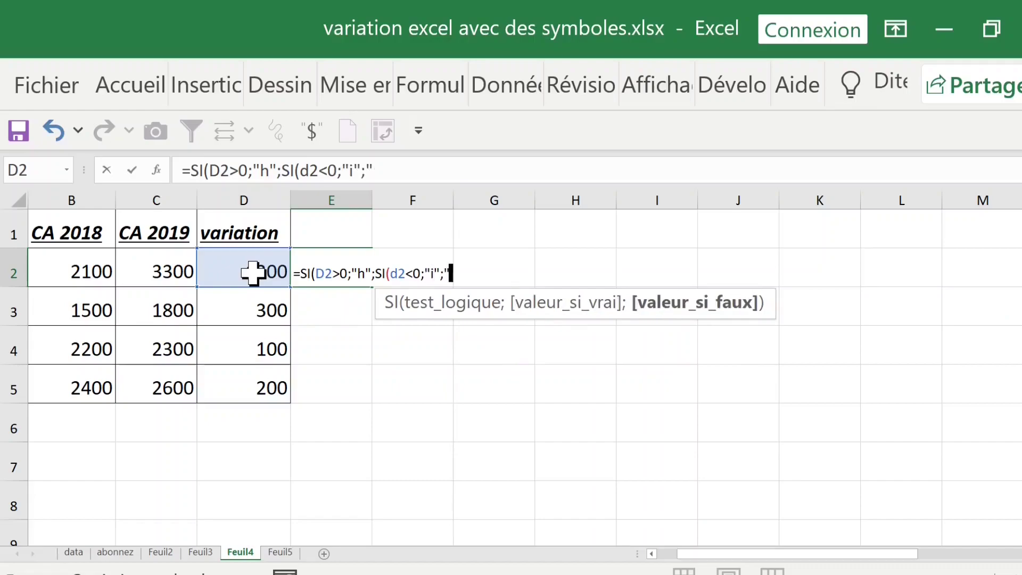
pyautogui.press('Return')
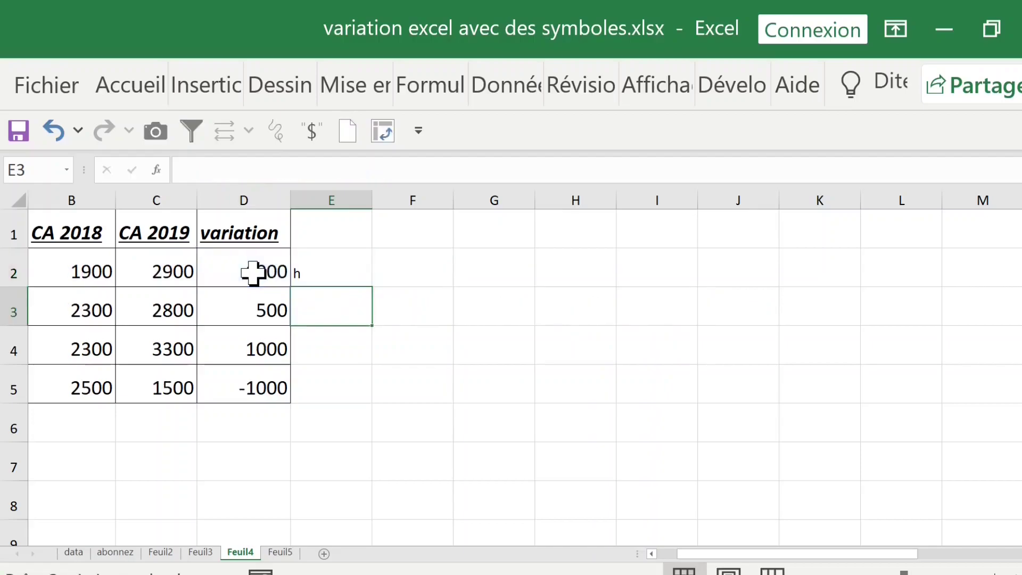
# Step: Copy the E2 formula down to E5 and set the font size of E2:E5 to 22
pyautogui.click(338, 273)
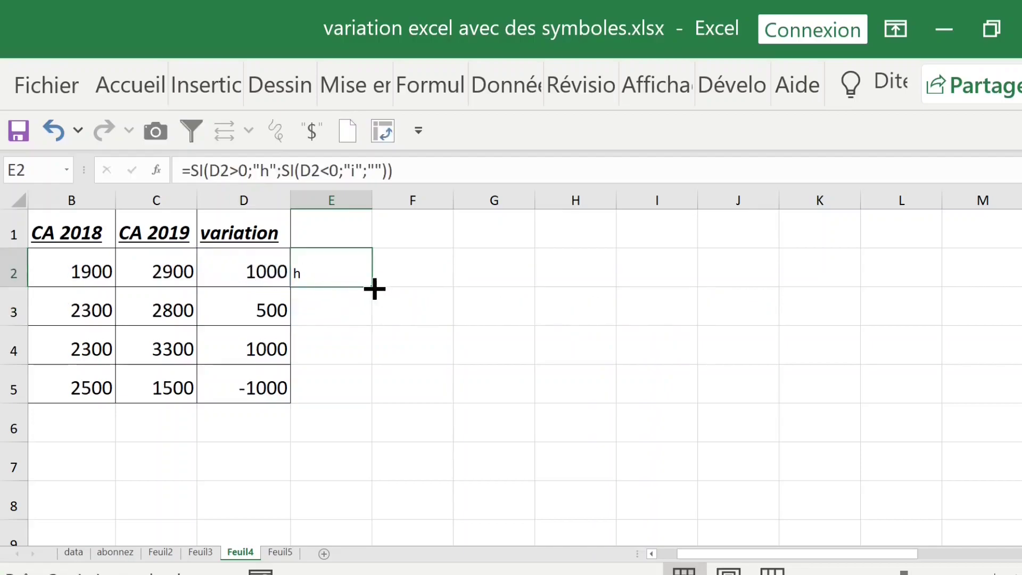
pyautogui.doubleClick(372, 287)
pyautogui.hotkey('ctrl', '1')
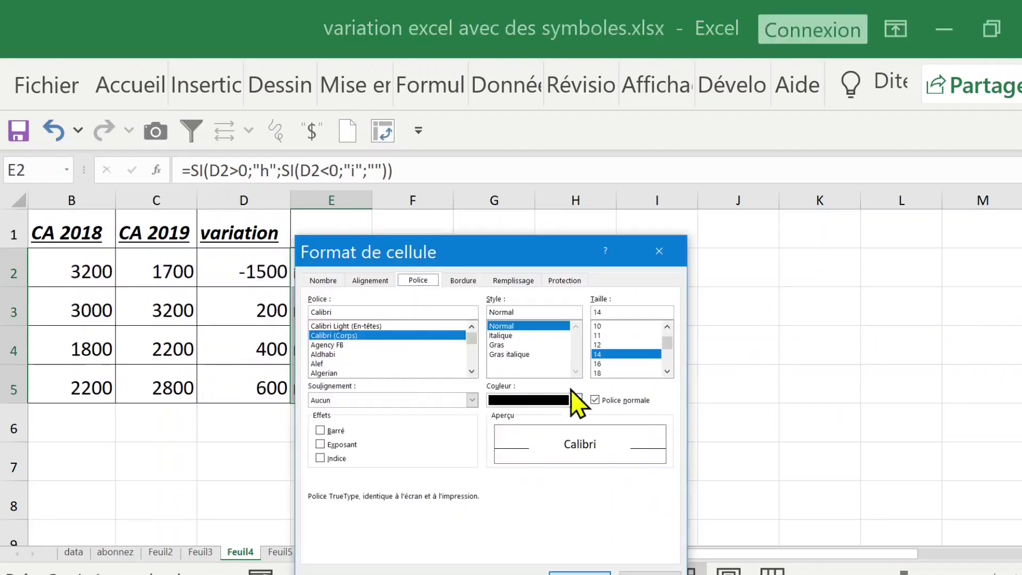
pyautogui.click(667, 372)
pyautogui.click(667, 372)
pyautogui.click(668, 372)
pyautogui.click(667, 372)
pyautogui.click(617, 354)
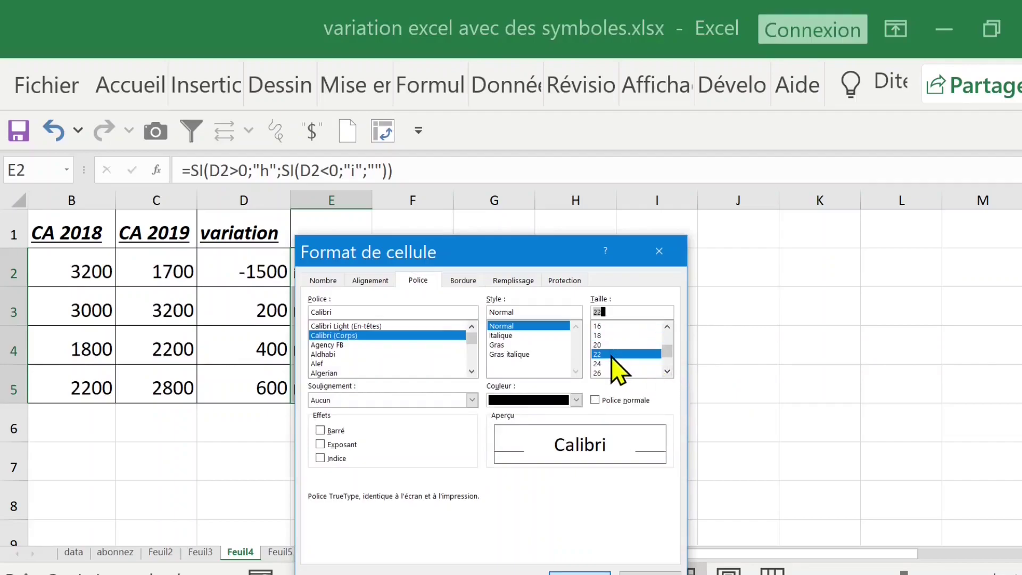
pyautogui.press('Return')
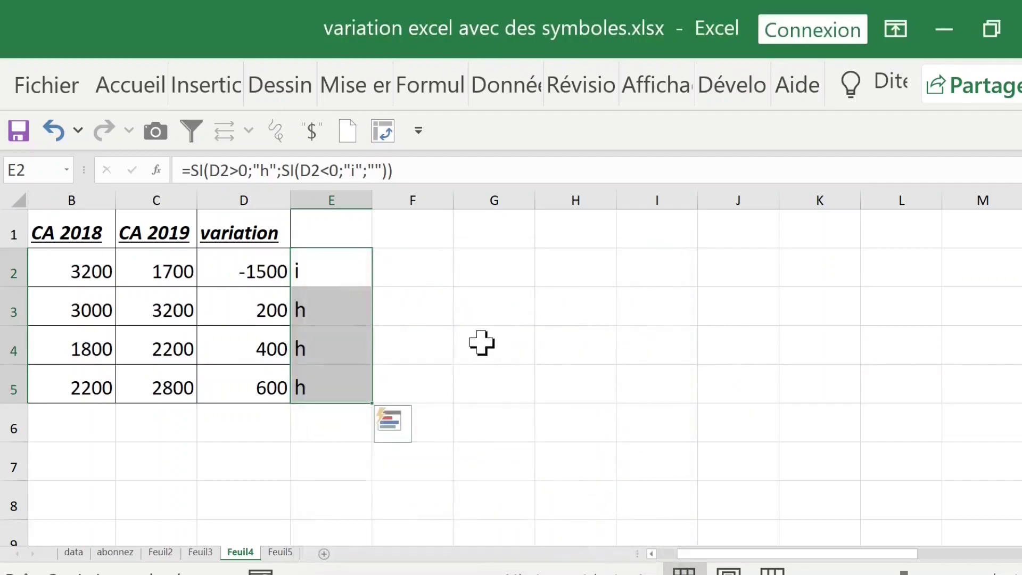
# Step: Set the font of the h and i letter formulas in E2:E5 on Feuil4 to Wingdings 3
pyautogui.click(445, 314)
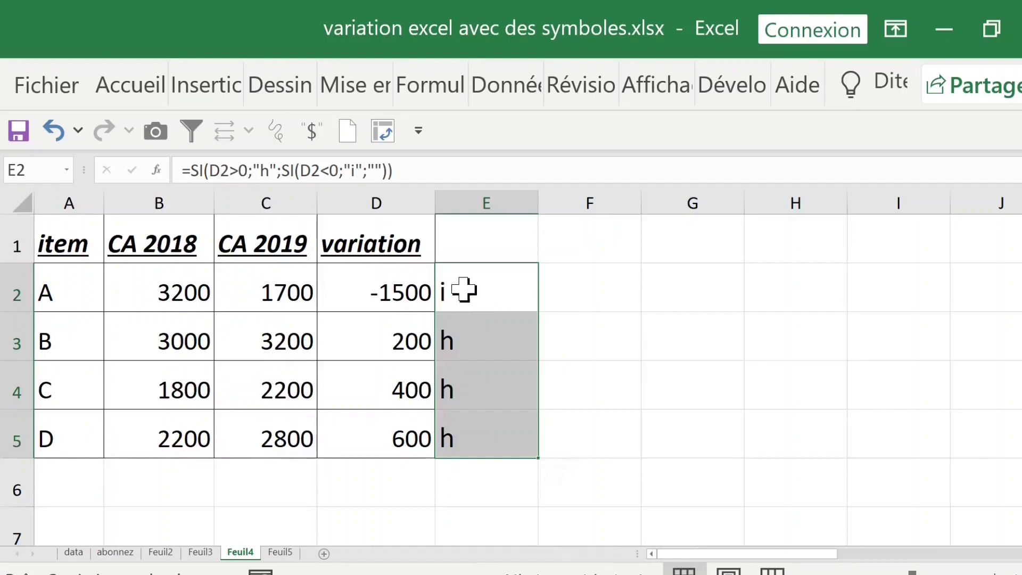
pyautogui.rightClick(464, 290)
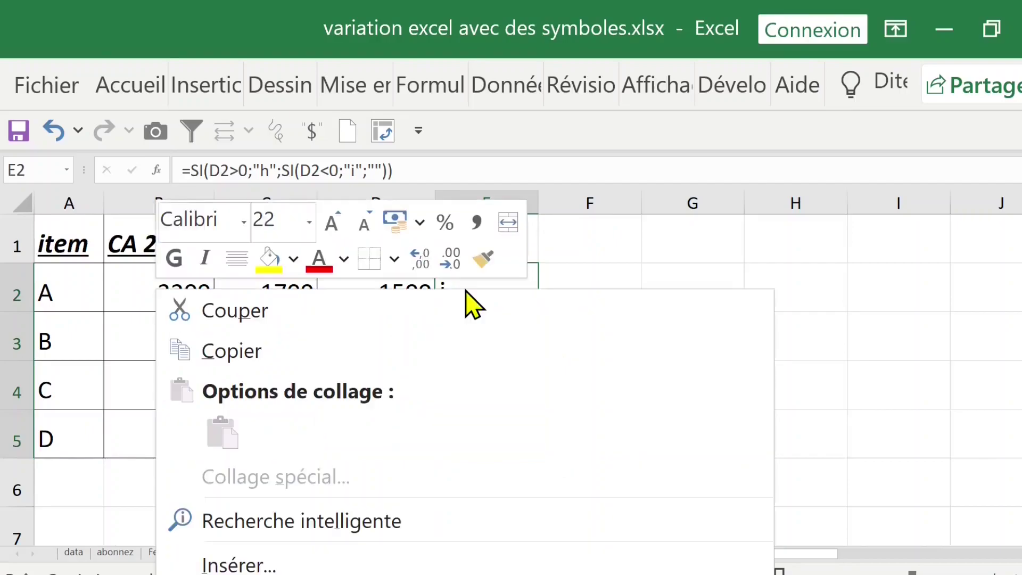
pyautogui.scroll(-5, 456, 381)
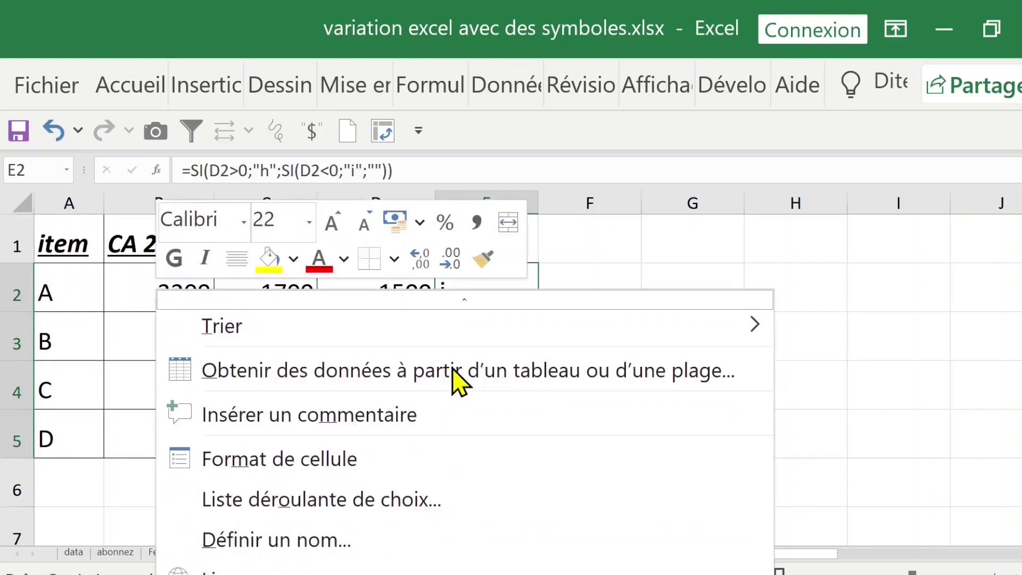
pyautogui.click(354, 471)
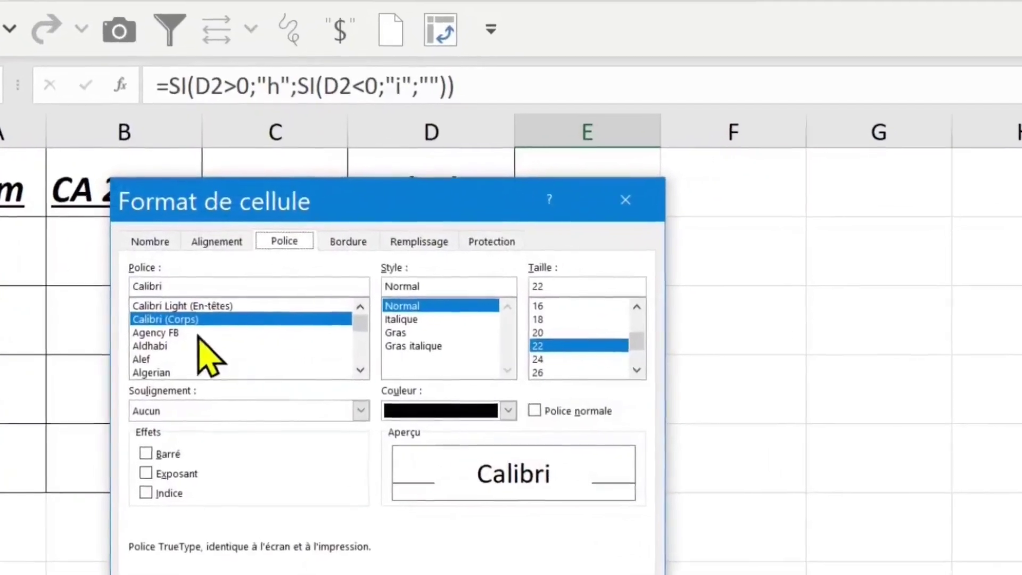
pyautogui.moveTo(349, 329); pyautogui.dragTo(348, 354)
pyautogui.scroll(2, 314, 356)
pyautogui.click(133, 341)
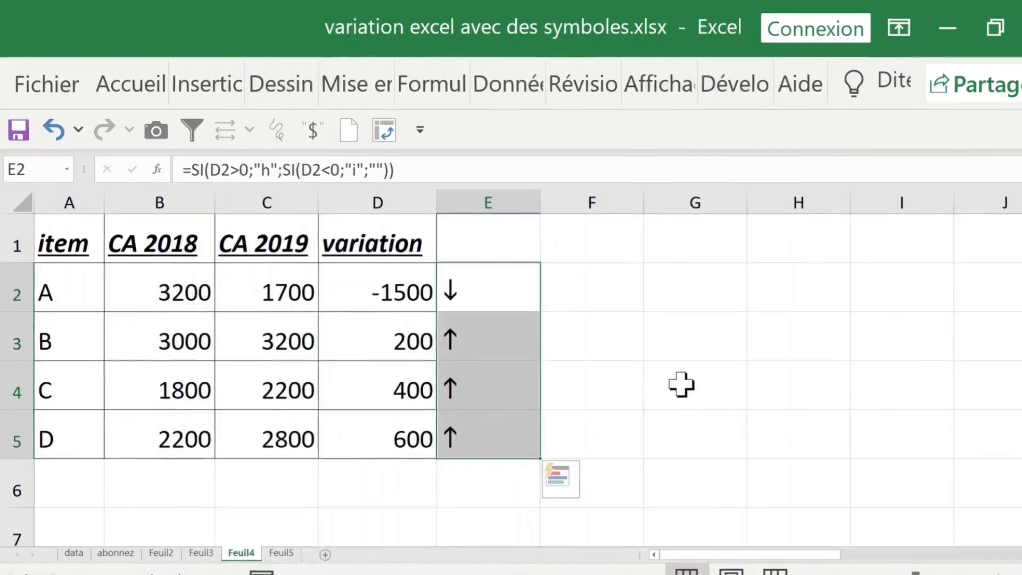
# Step: Check the E2 arrow and its formula against the variation in D2
pyautogui.click(485, 279)
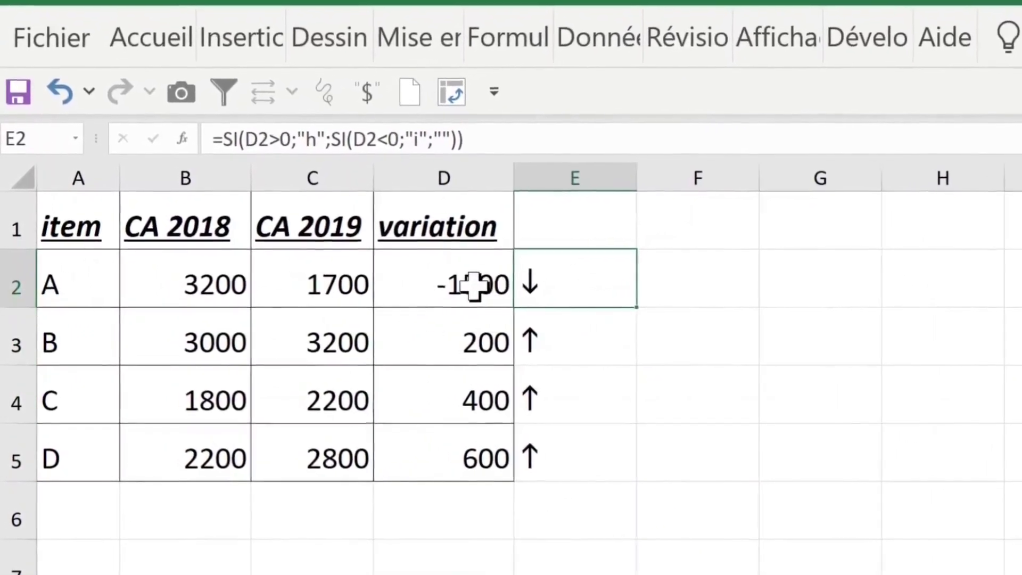
pyautogui.click(479, 285)
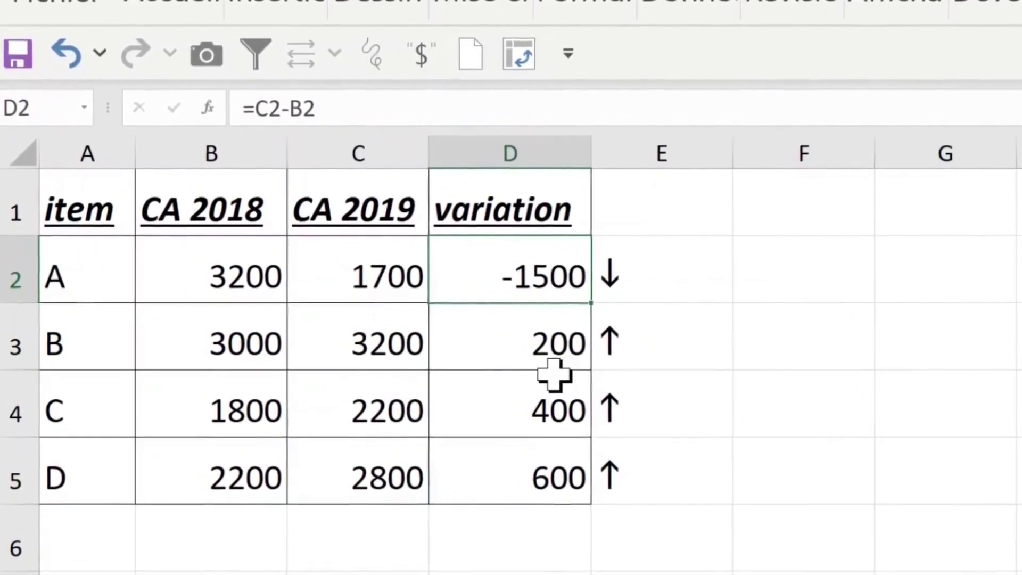
pyautogui.click(794, 265)
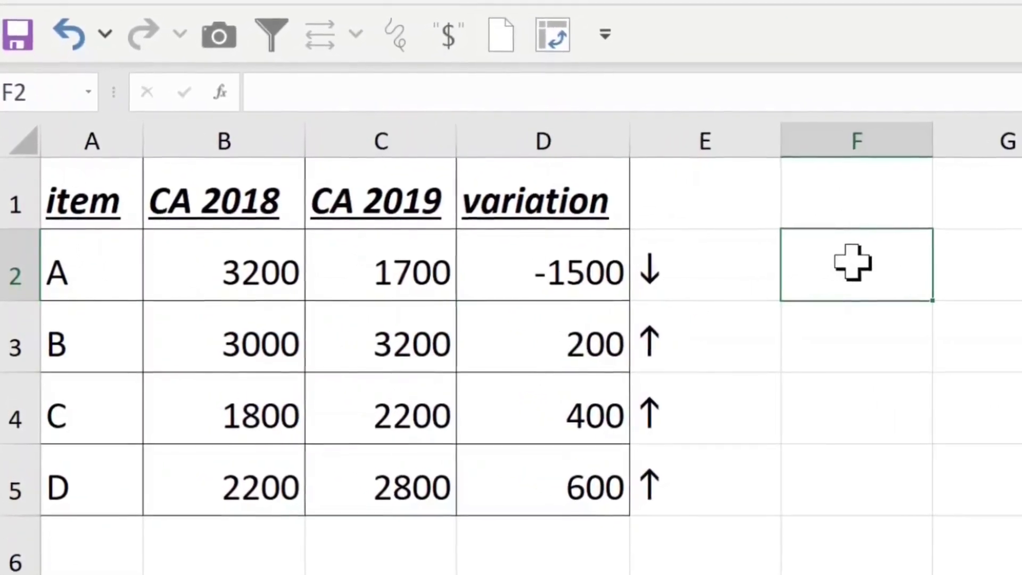
# Step: Recalculate Feuil4 repeatedly to test the arrows in E2:E5, and check the E2 formula for the equal-sales case
pyautogui.click(866, 353)
pyautogui.press('F9')
pyautogui.press('F9')
pyautogui.press('F9')
pyautogui.press('F9')
pyautogui.press('F9')
pyautogui.press('F9')
pyautogui.press('F9')
pyautogui.press('F9')
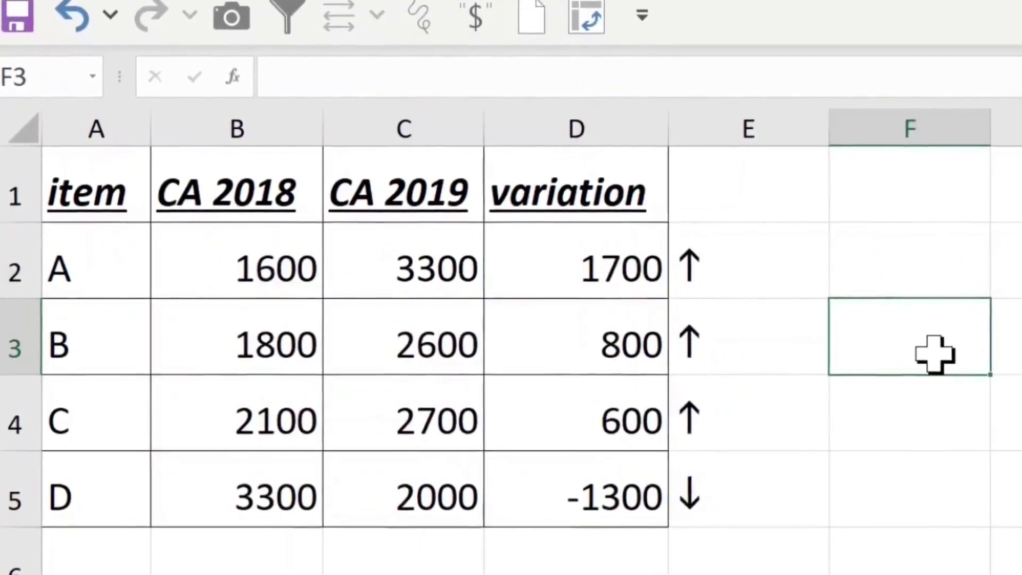
pyautogui.press('F9')
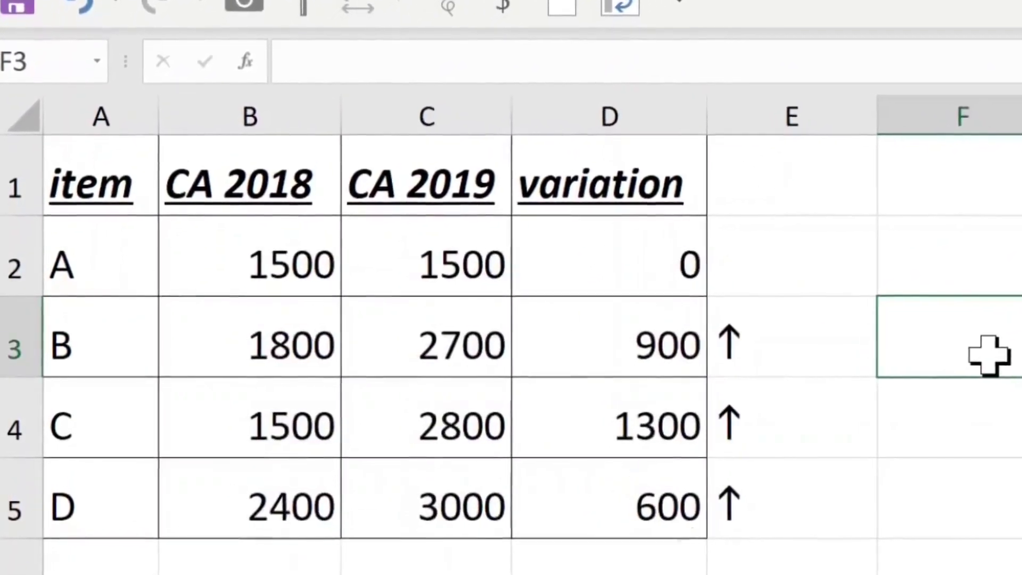
pyautogui.click(800, 264)
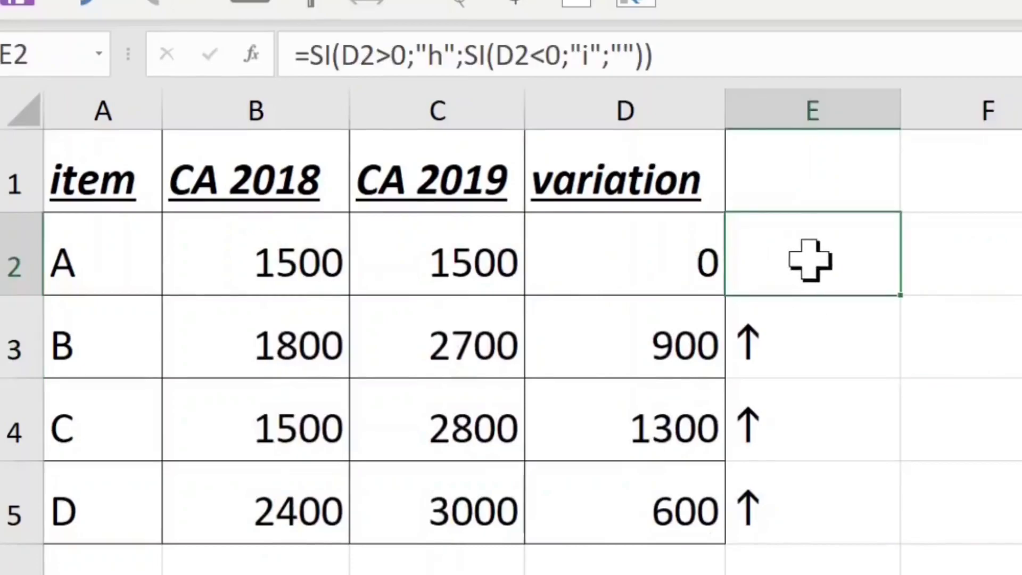